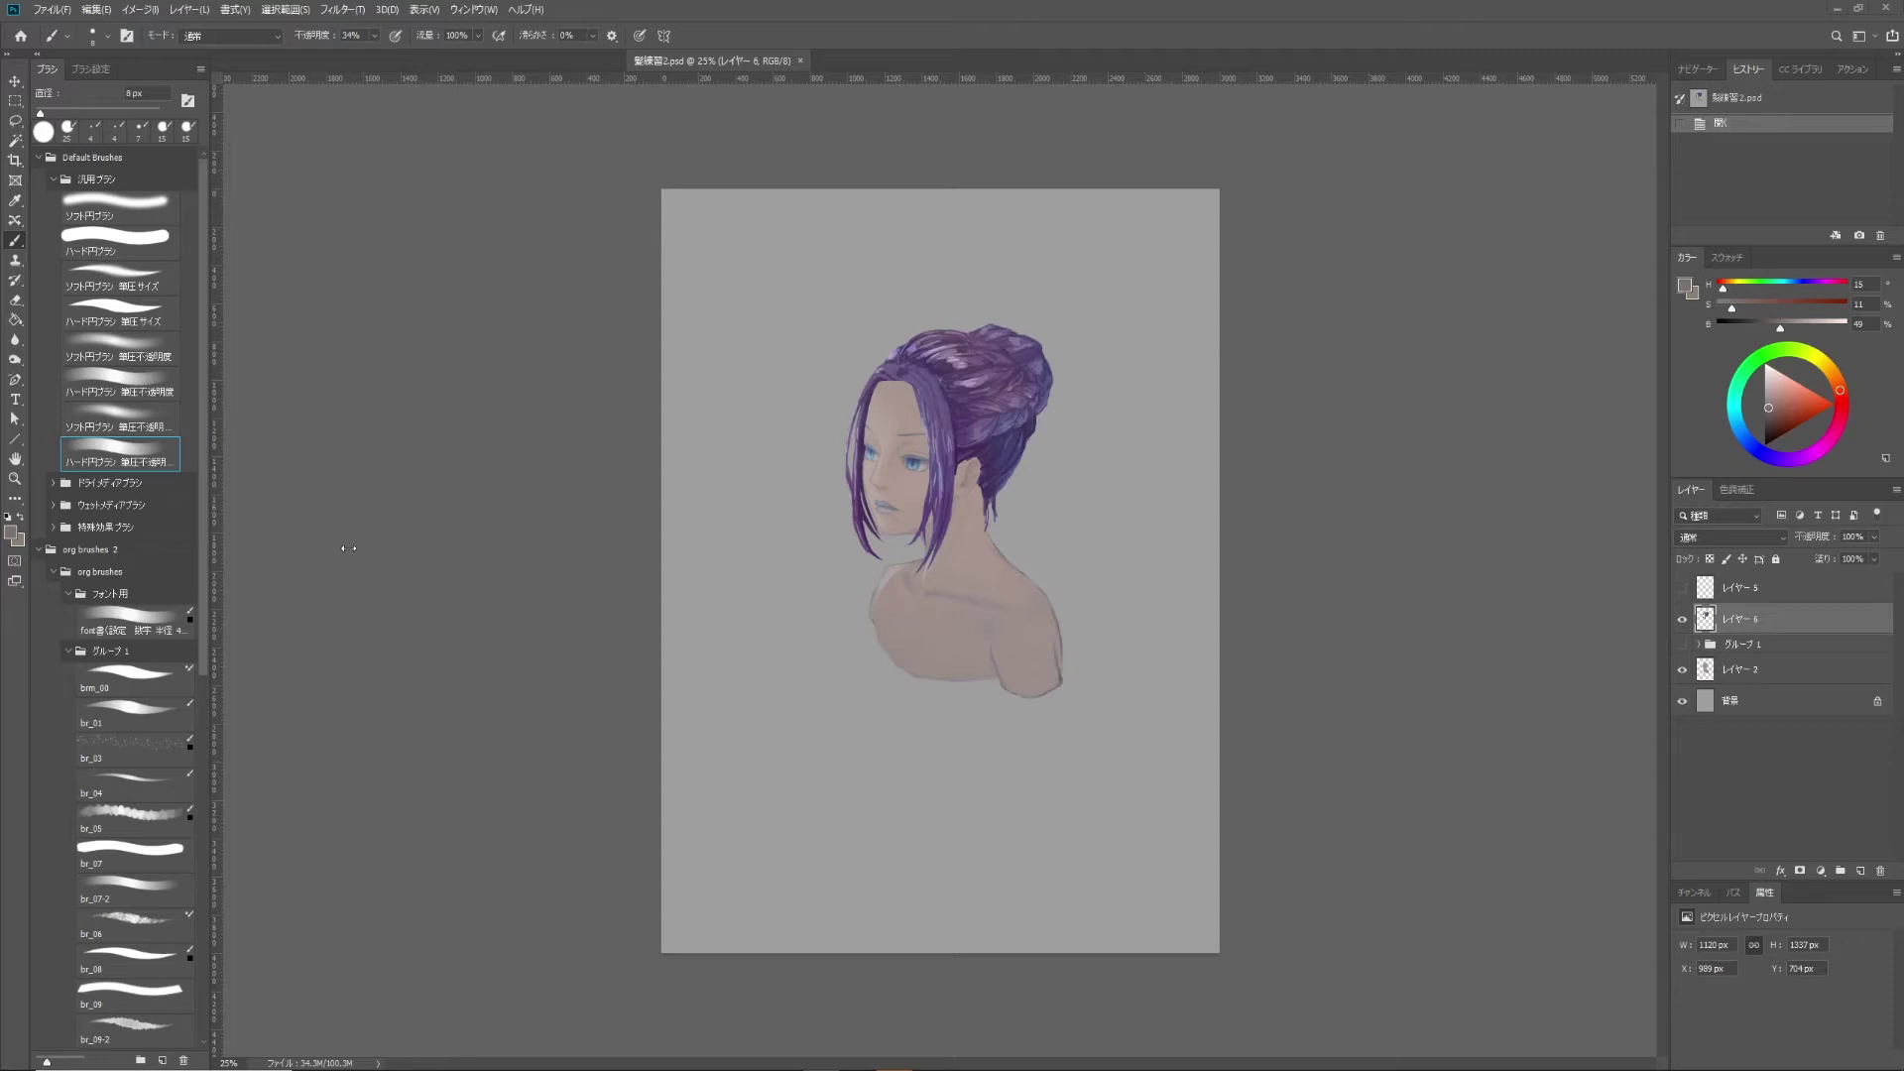
Add new layer レイヤー 7 above レイヤー 6 and centre the portrait in view.
left_click(1861, 869)
key("i")
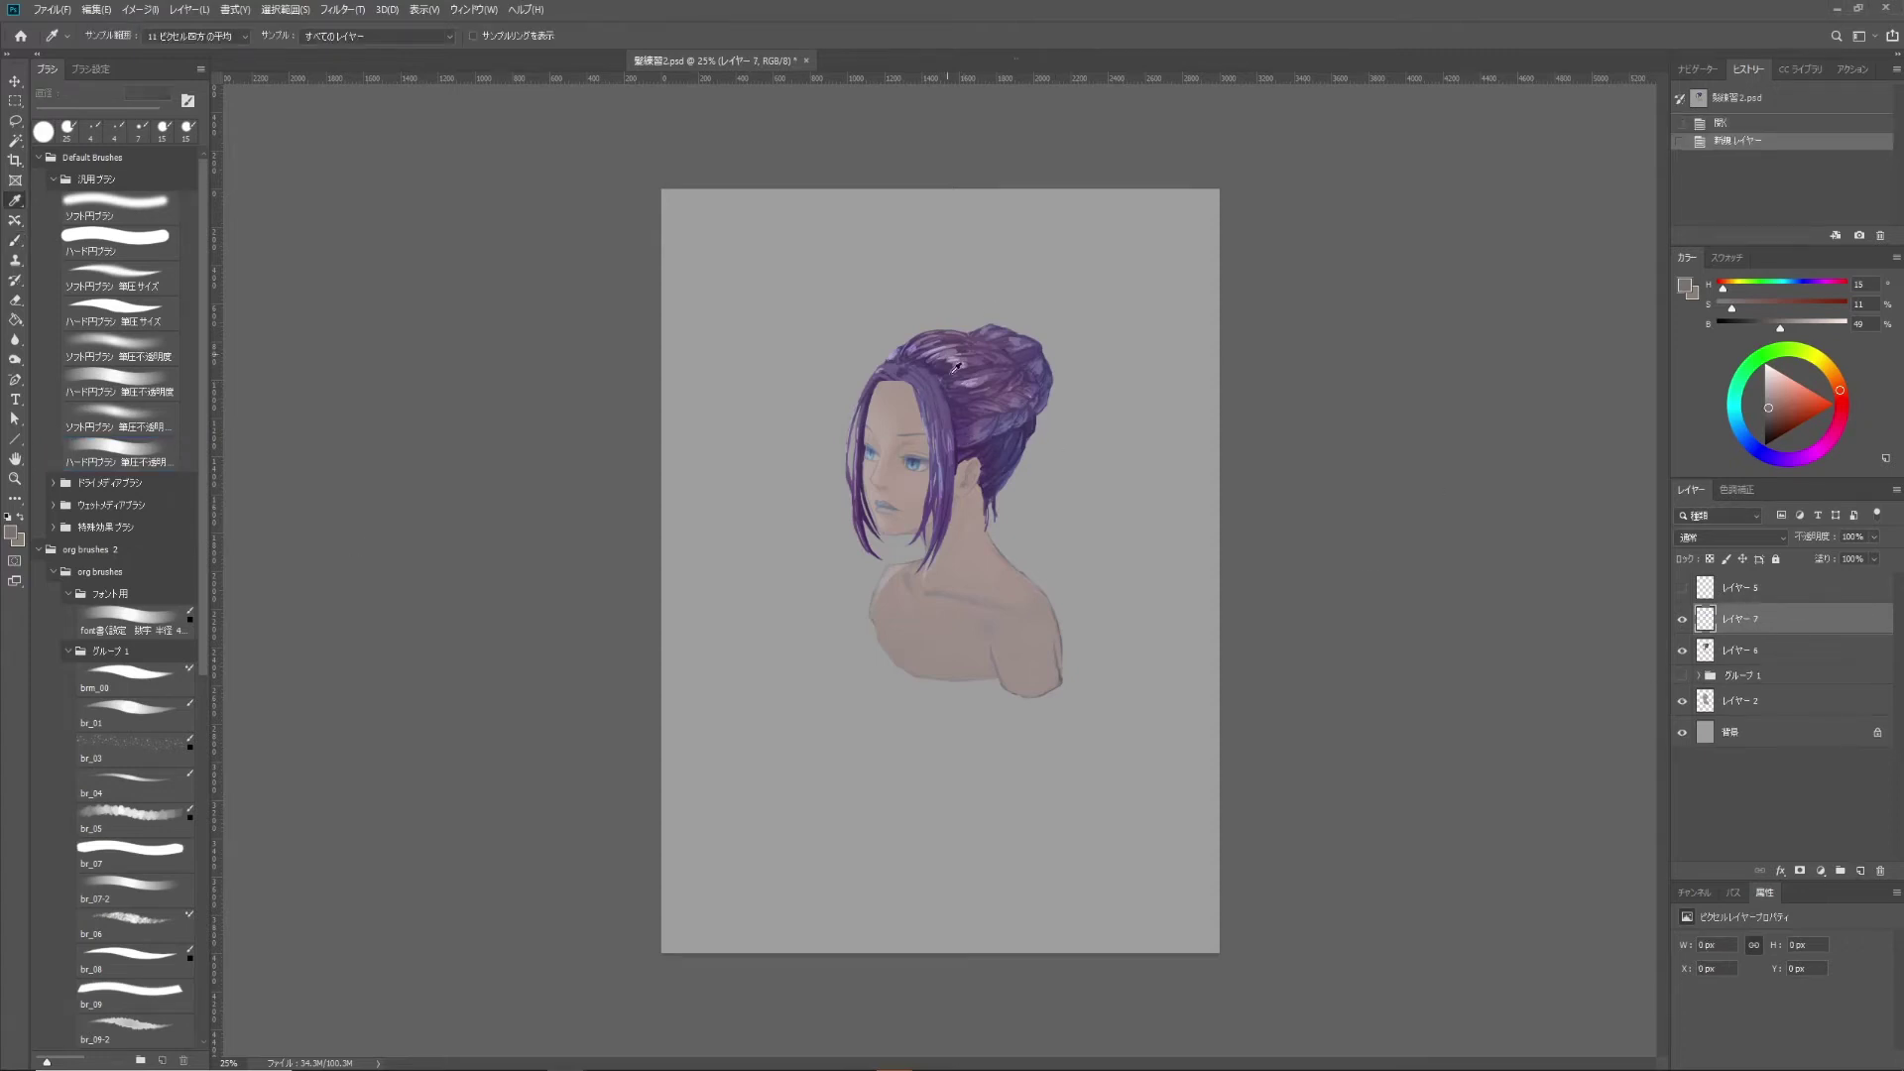
scroll(997, 473, "up", 1)
left_click_drag(1070, 409, 1058, 484)
Sample the hair's purple and paint a first stroke on the bun.
key("b")
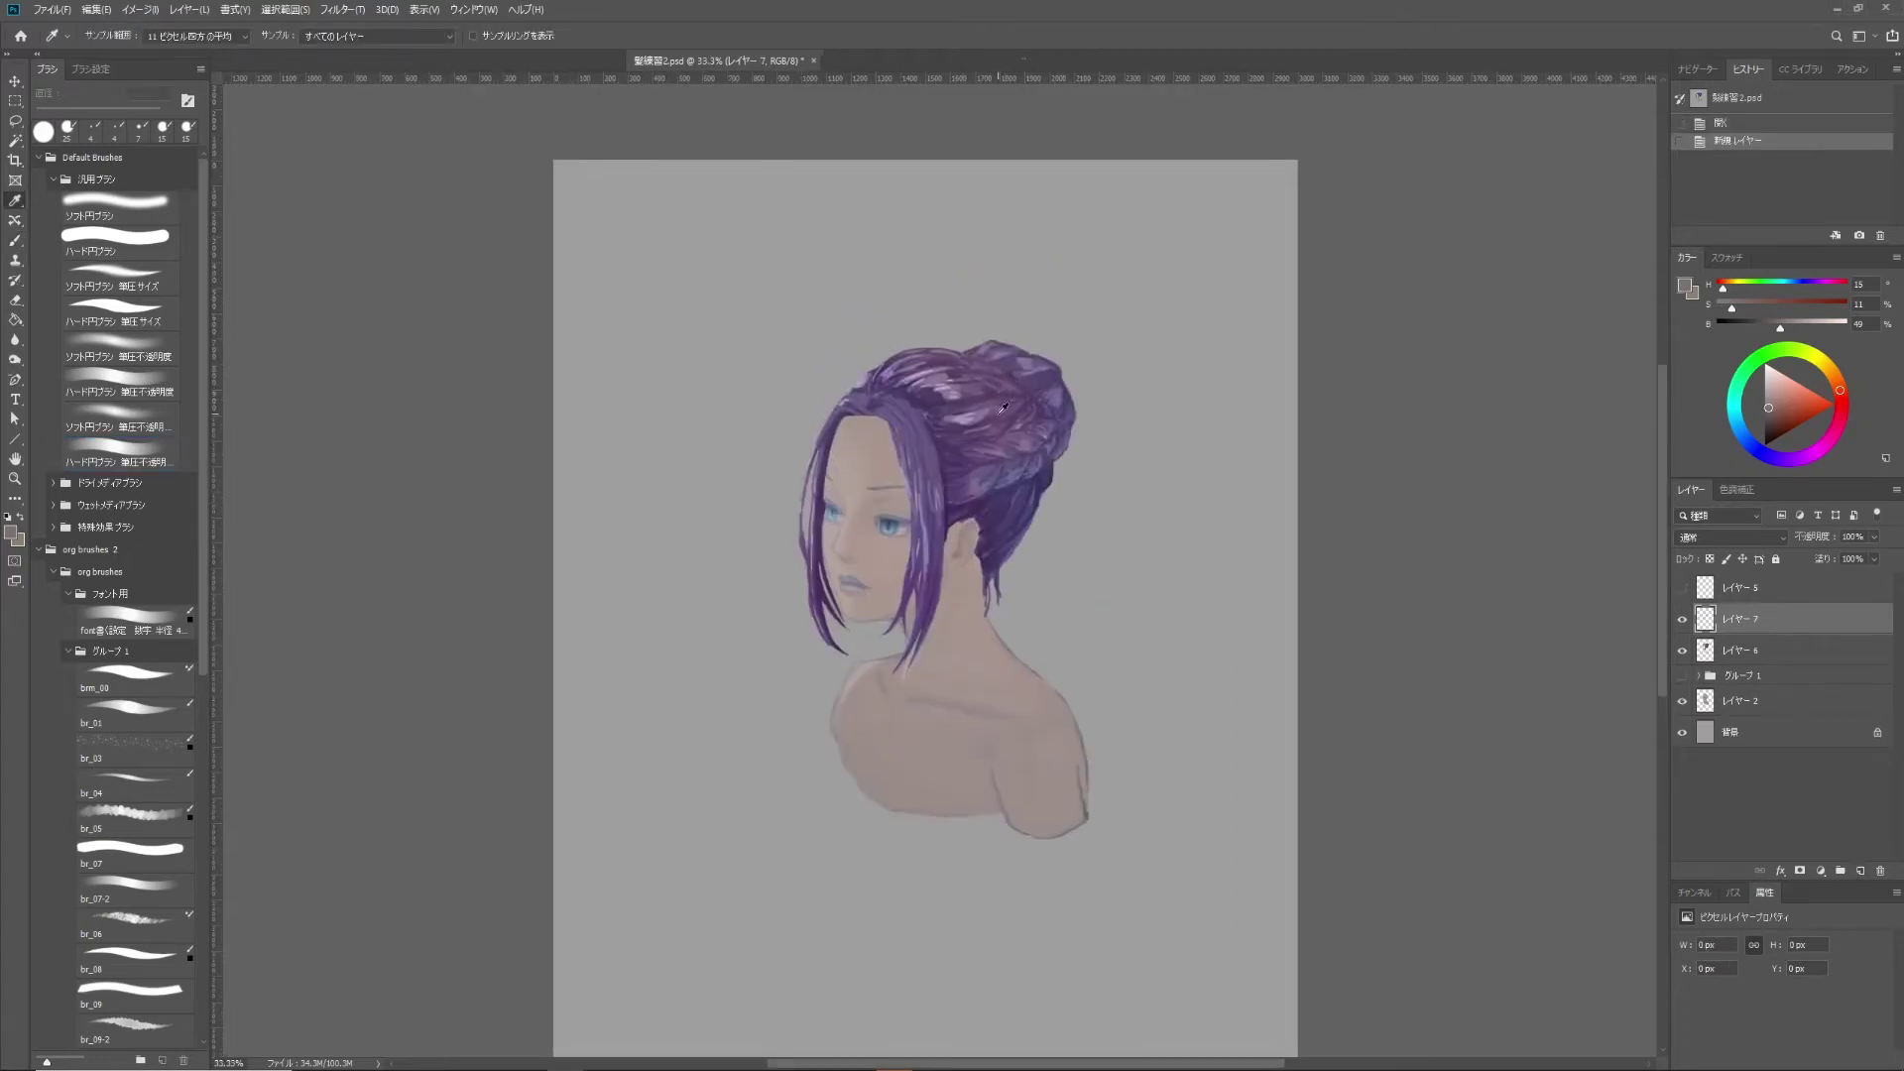
left_click(1003, 409, "alt")
mouse_move(962, 411)
left_mouse_down()
mouse_move(992, 417)
mouse_move(953, 394)
left_mouse_up()
Paint lighter purple strands across the hair bun, fine-tuning brush size.
key("bracketleft")
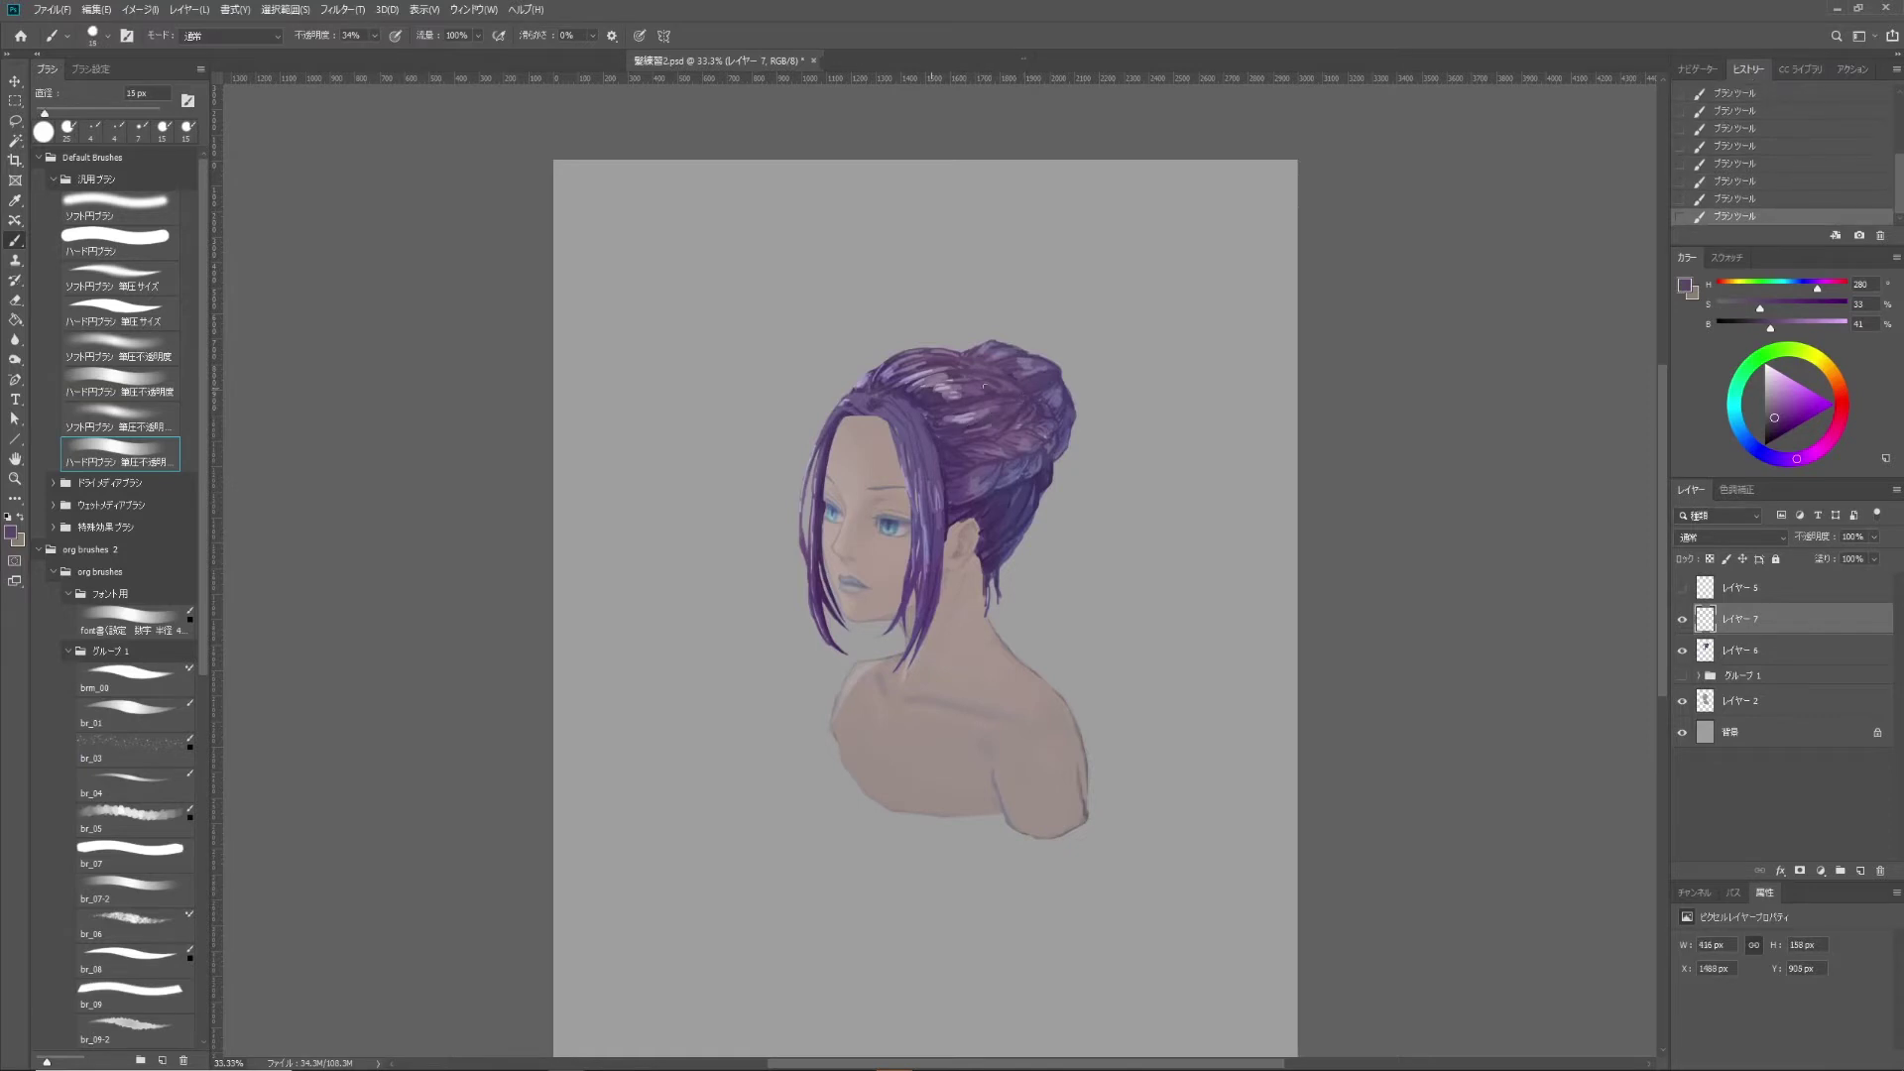
key("bracketright")
left_click(1011, 387, "alt")
mouse_move(1011, 387)
left_mouse_down()
mouse_move(1031, 394)
mouse_move(1001, 411)
left_mouse_up()
key("bracketleft")
key("bracketright")
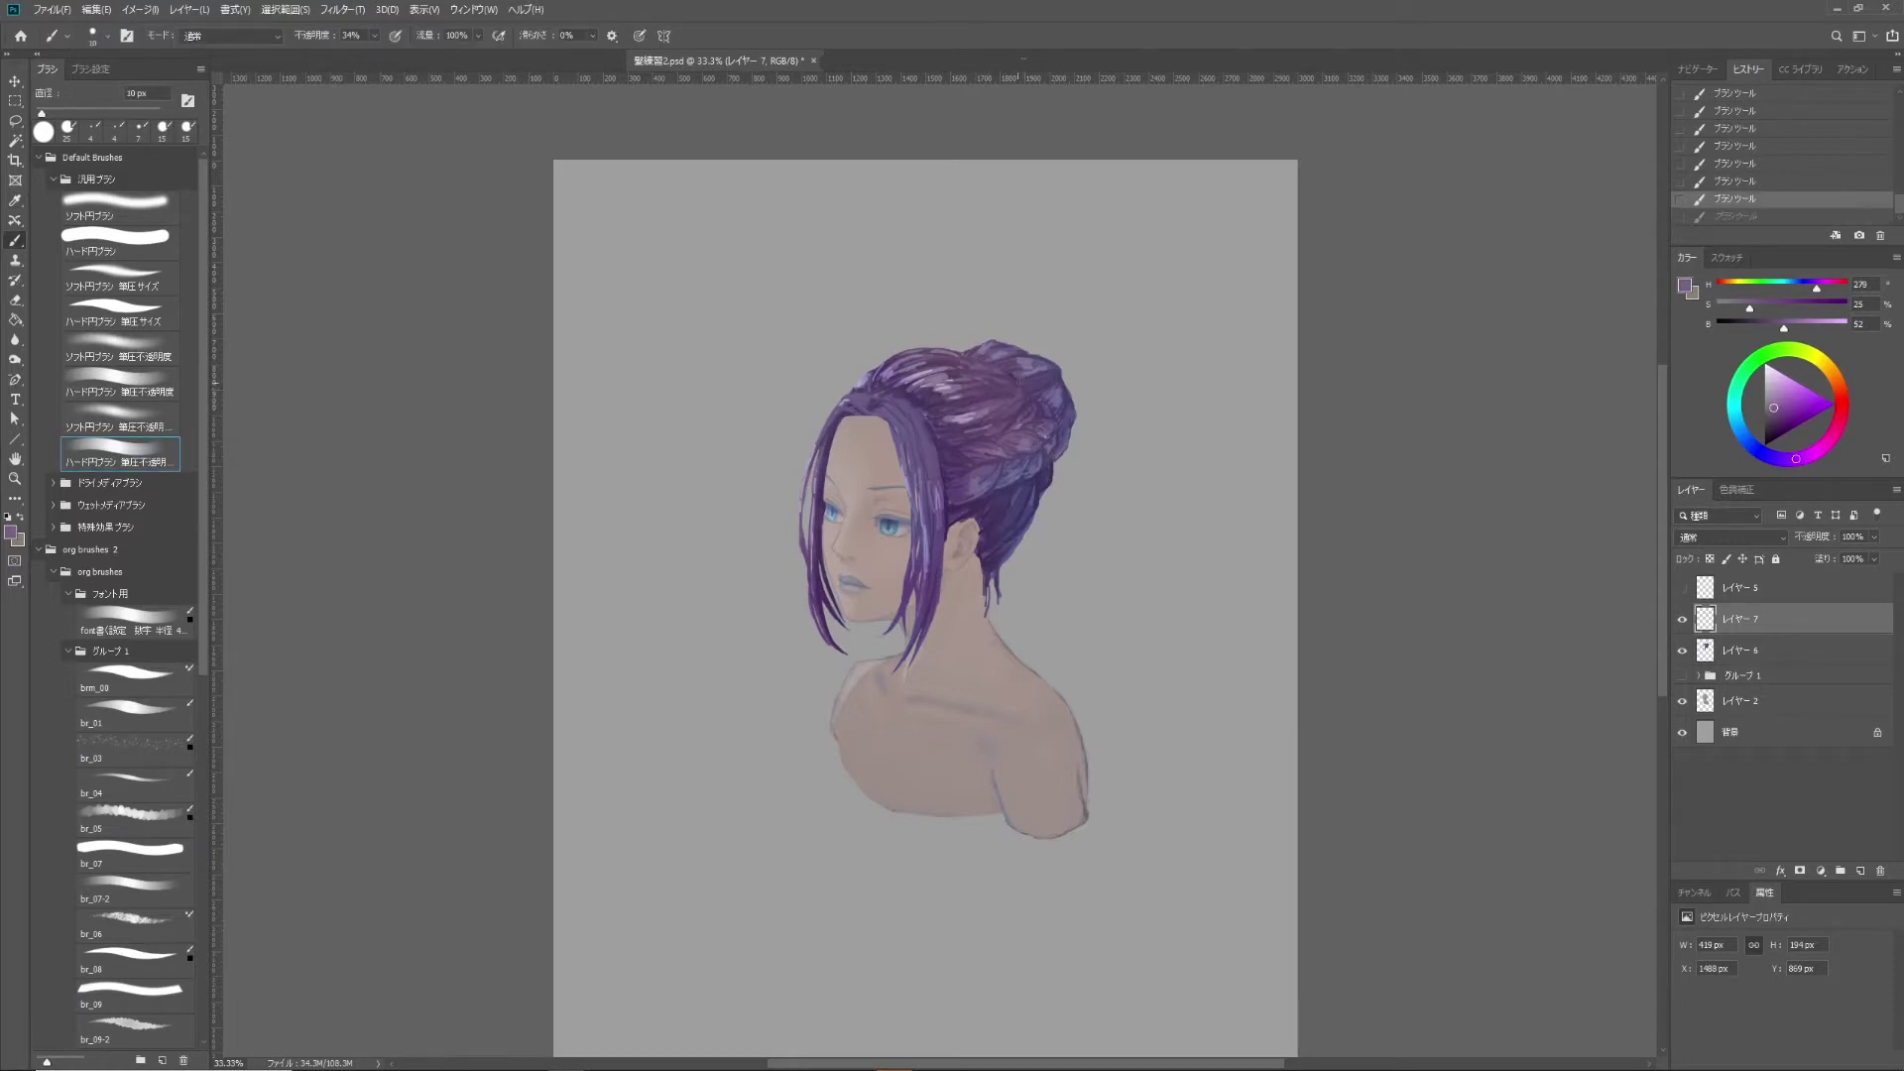
left_click_drag(992, 417, 948, 436)
Sample darker and lighter purples and paint a broad stroke across the hair.
left_click(972, 427, "alt")
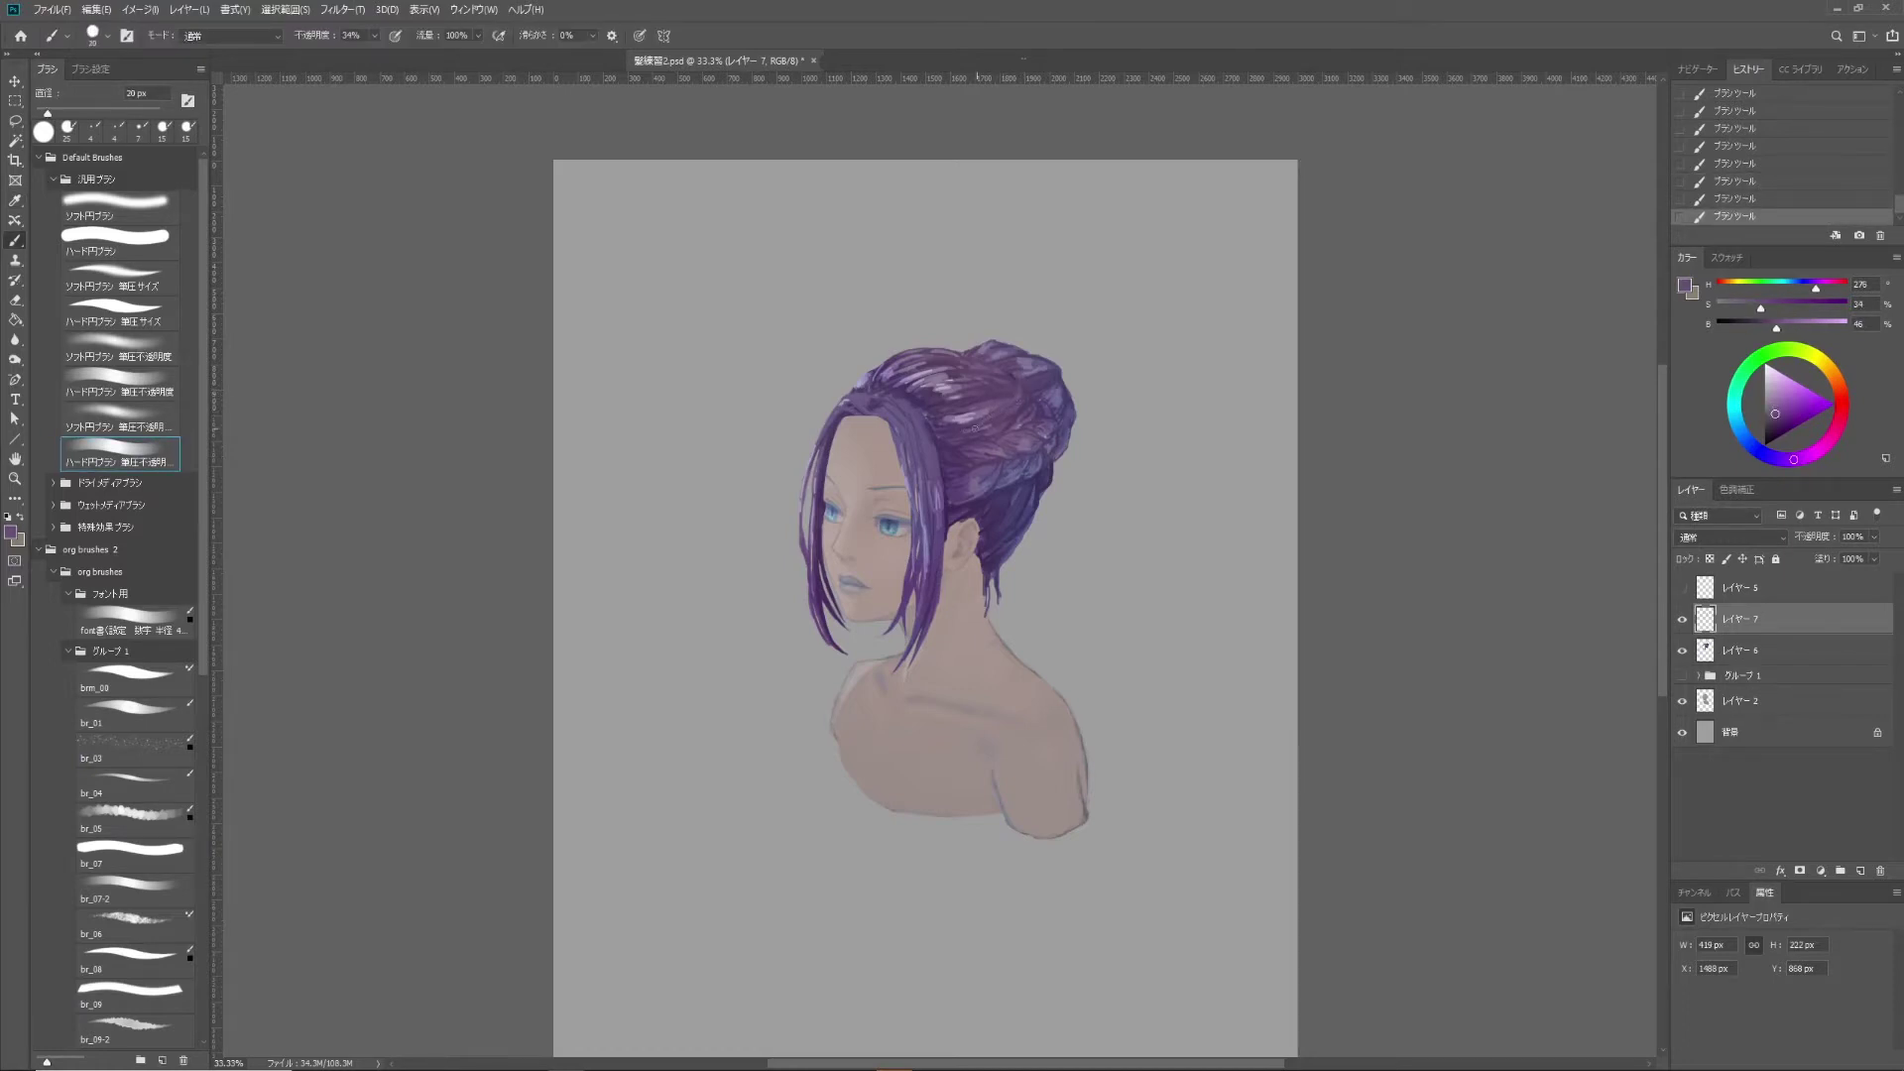
left_click_drag(376, 43, 382, 44)
key("bracketright")
left_click(873, 392, "alt")
mouse_move(858, 387)
left_mouse_down()
mouse_move(884, 397)
mouse_move(938, 519)
left_mouse_up()
With a smaller brush, paint thin and long purple strands down the hair.
key("bracketright")
left_click(910, 437, "alt")
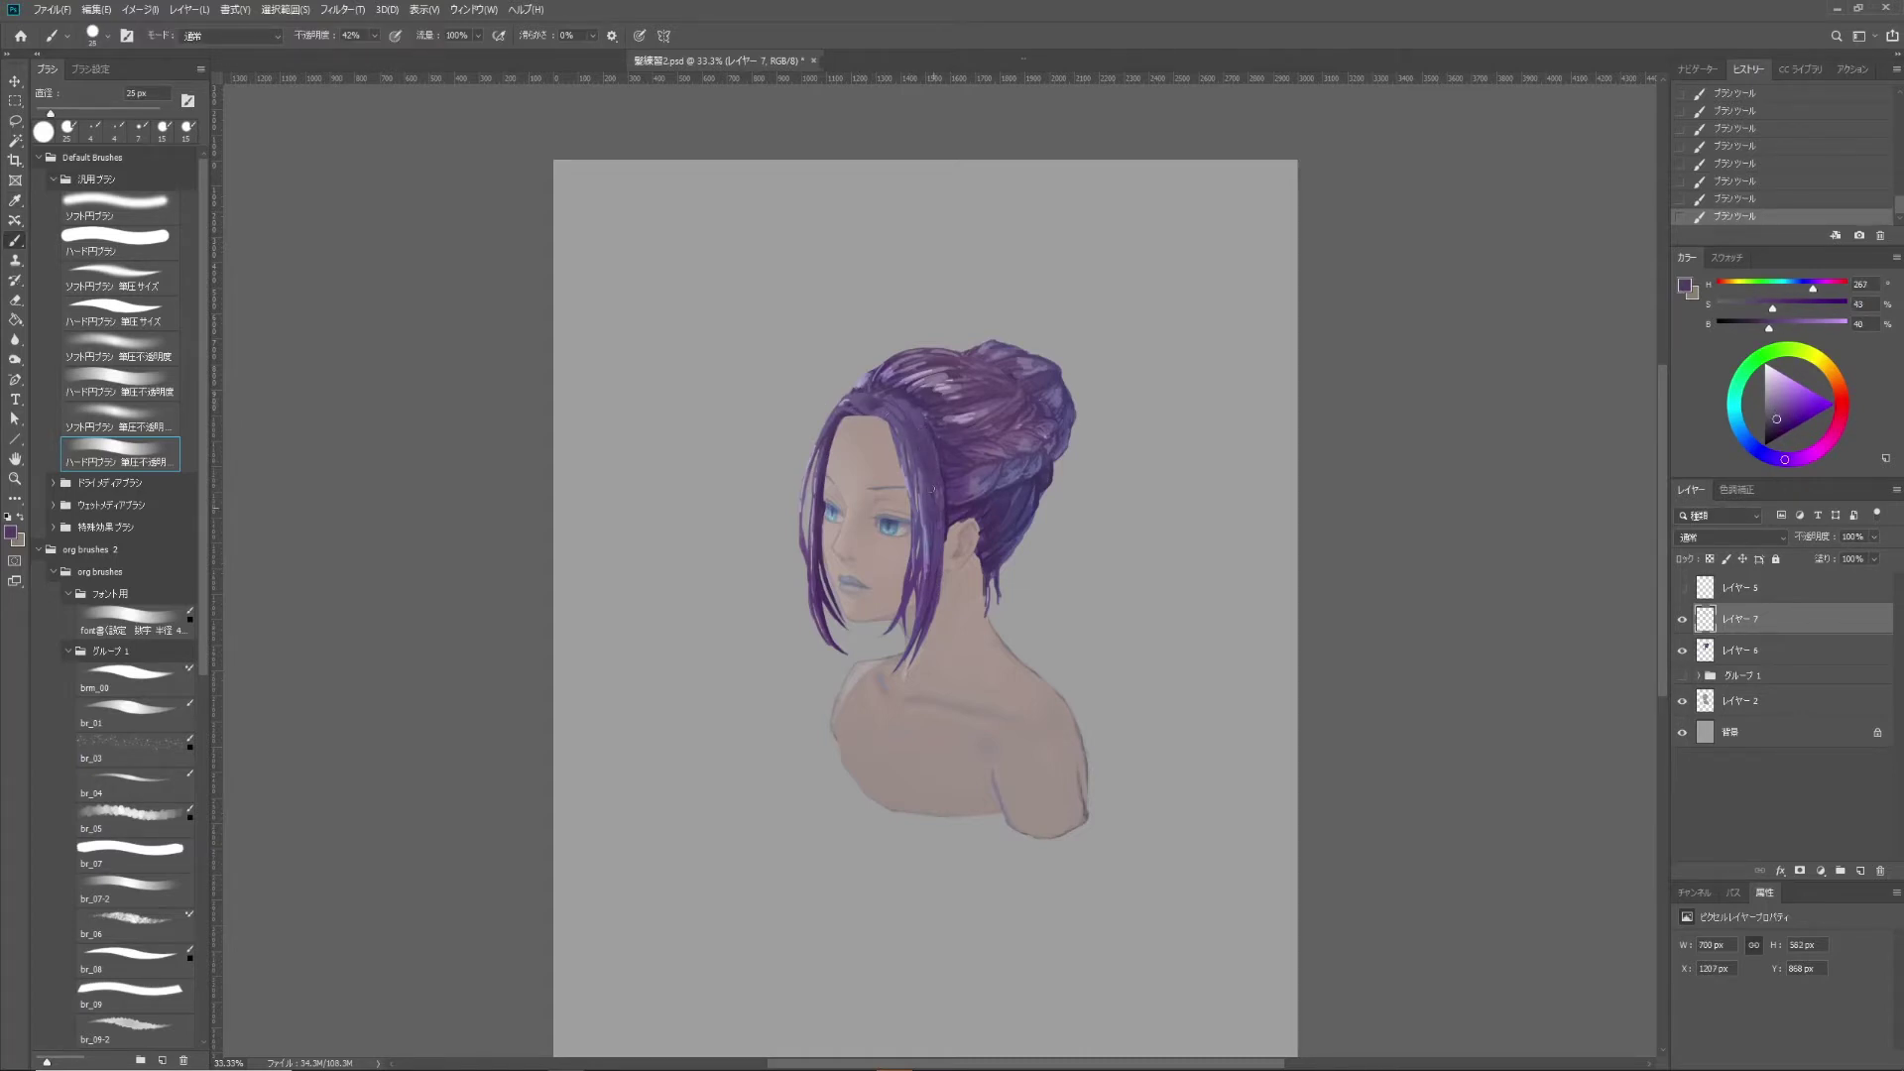
key("bracketleft")
key("bracketleft")
key("bracketleft")
left_click_drag(891, 421, 903, 476)
left_click(901, 462, "alt")
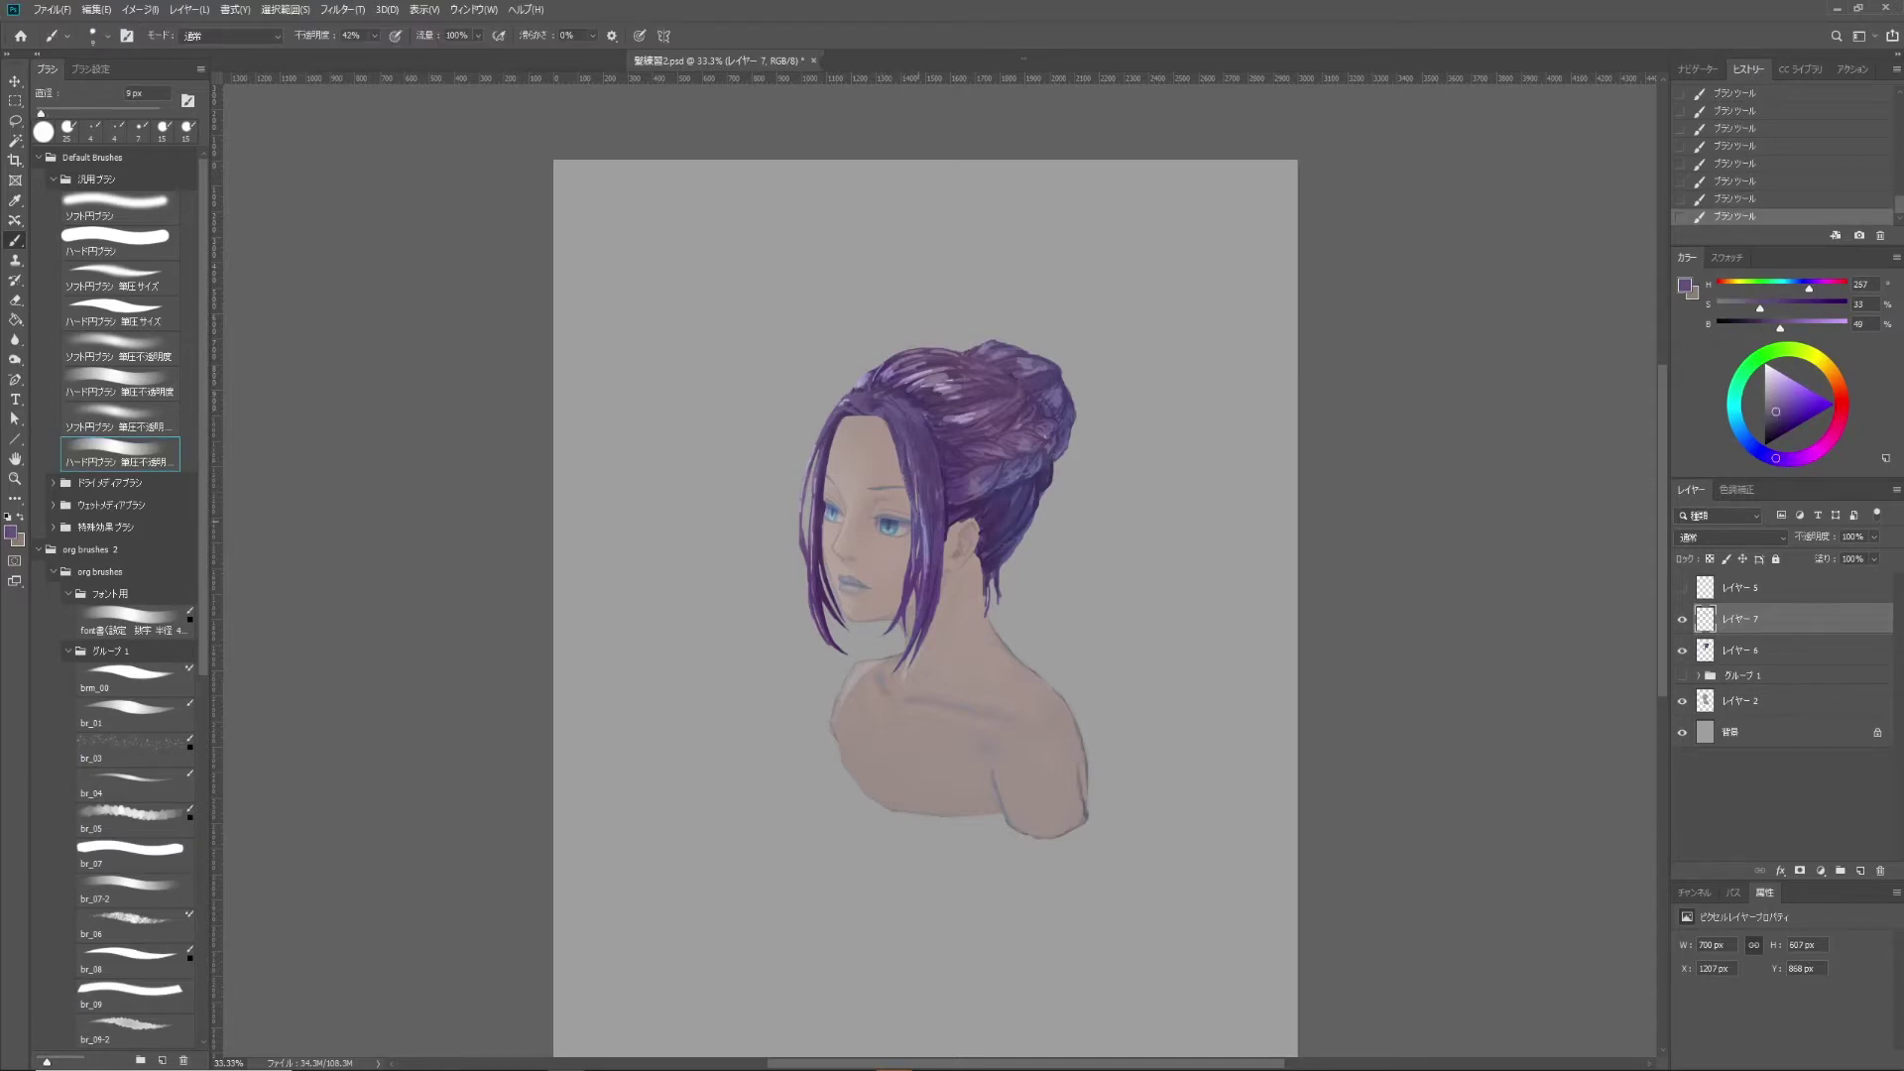
key("bracketleft")
left_click_drag(904, 470, 928, 586)
Add a short strand on the hair's left edge and a dark strand near the neck.
left_click(913, 496, "alt")
left_click_drag(805, 501, 802, 533)
left_click(997, 576, "alt")
left_click_drag(988, 577, 992, 621)
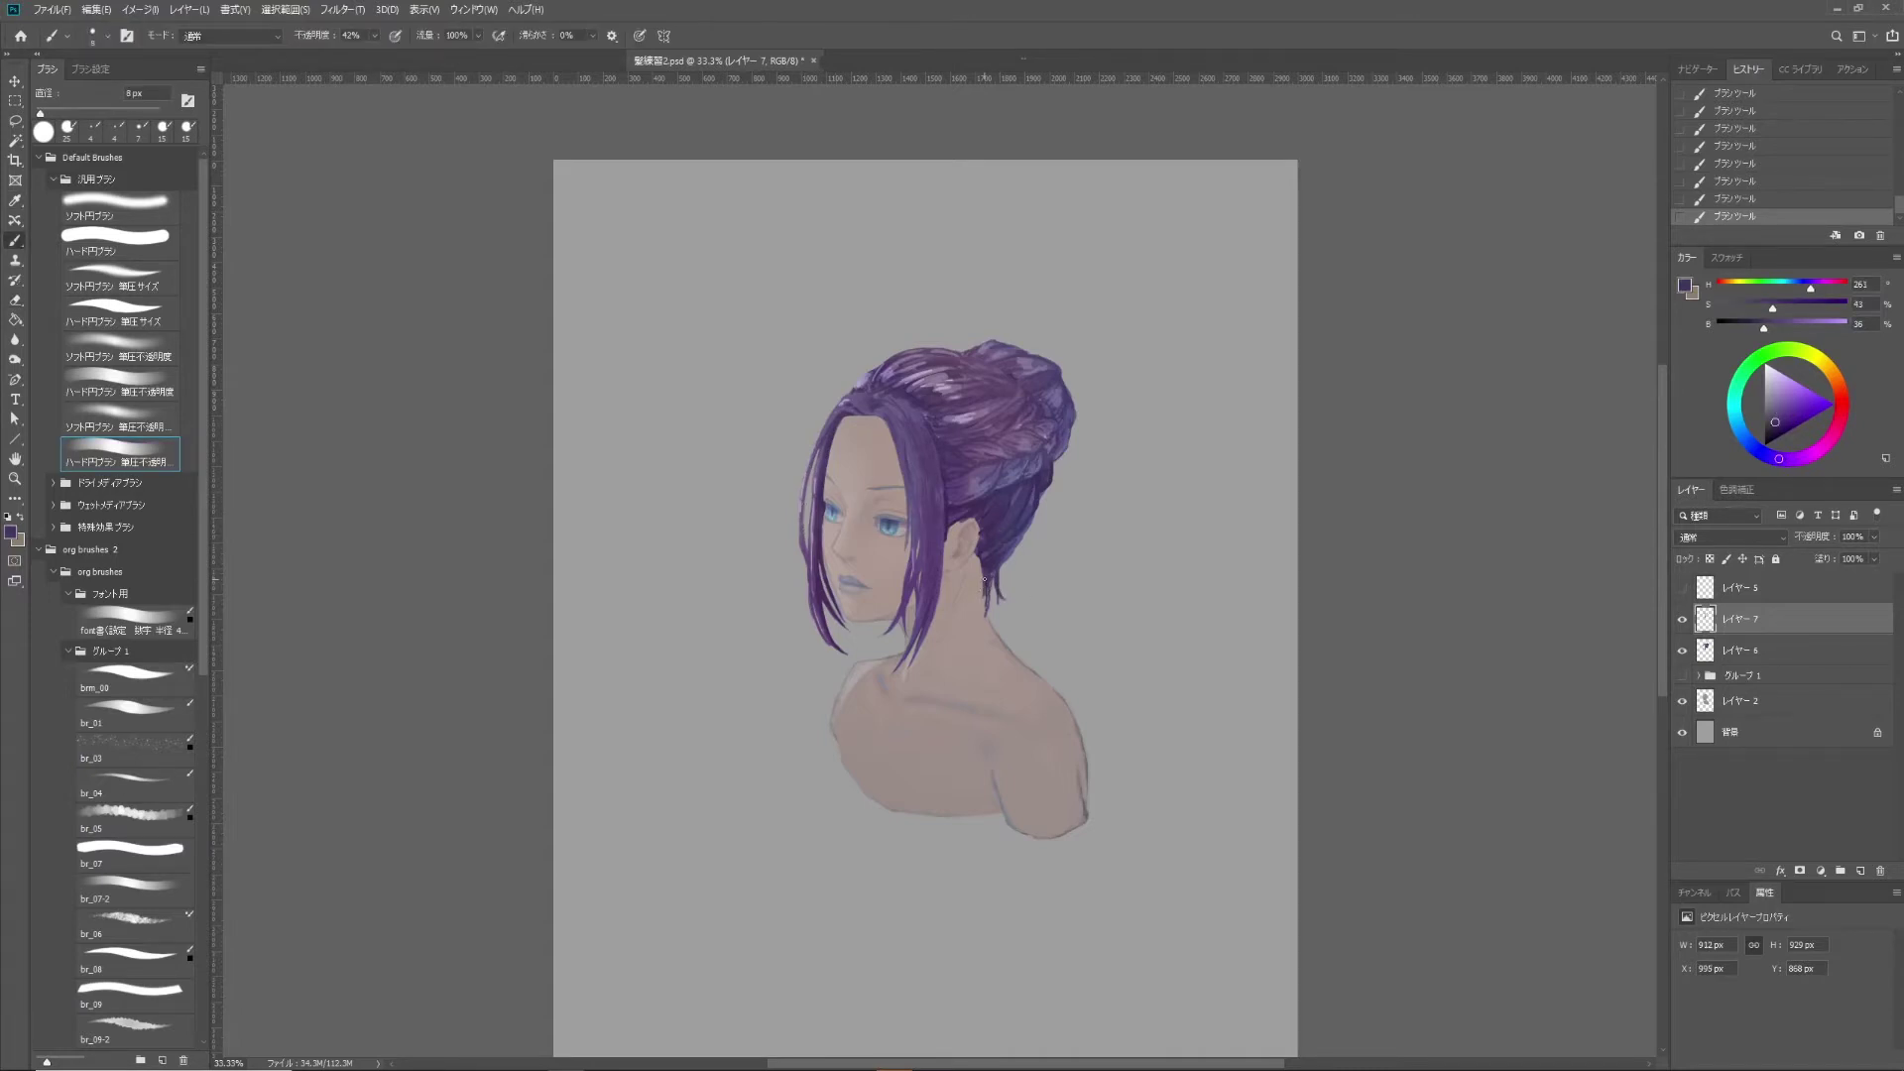
key("bracketright")
key("bracketright")
key("bracketright")
Sample lighter and mid purples for highlights, adjusting brush size.
left_click(917, 459, "alt")
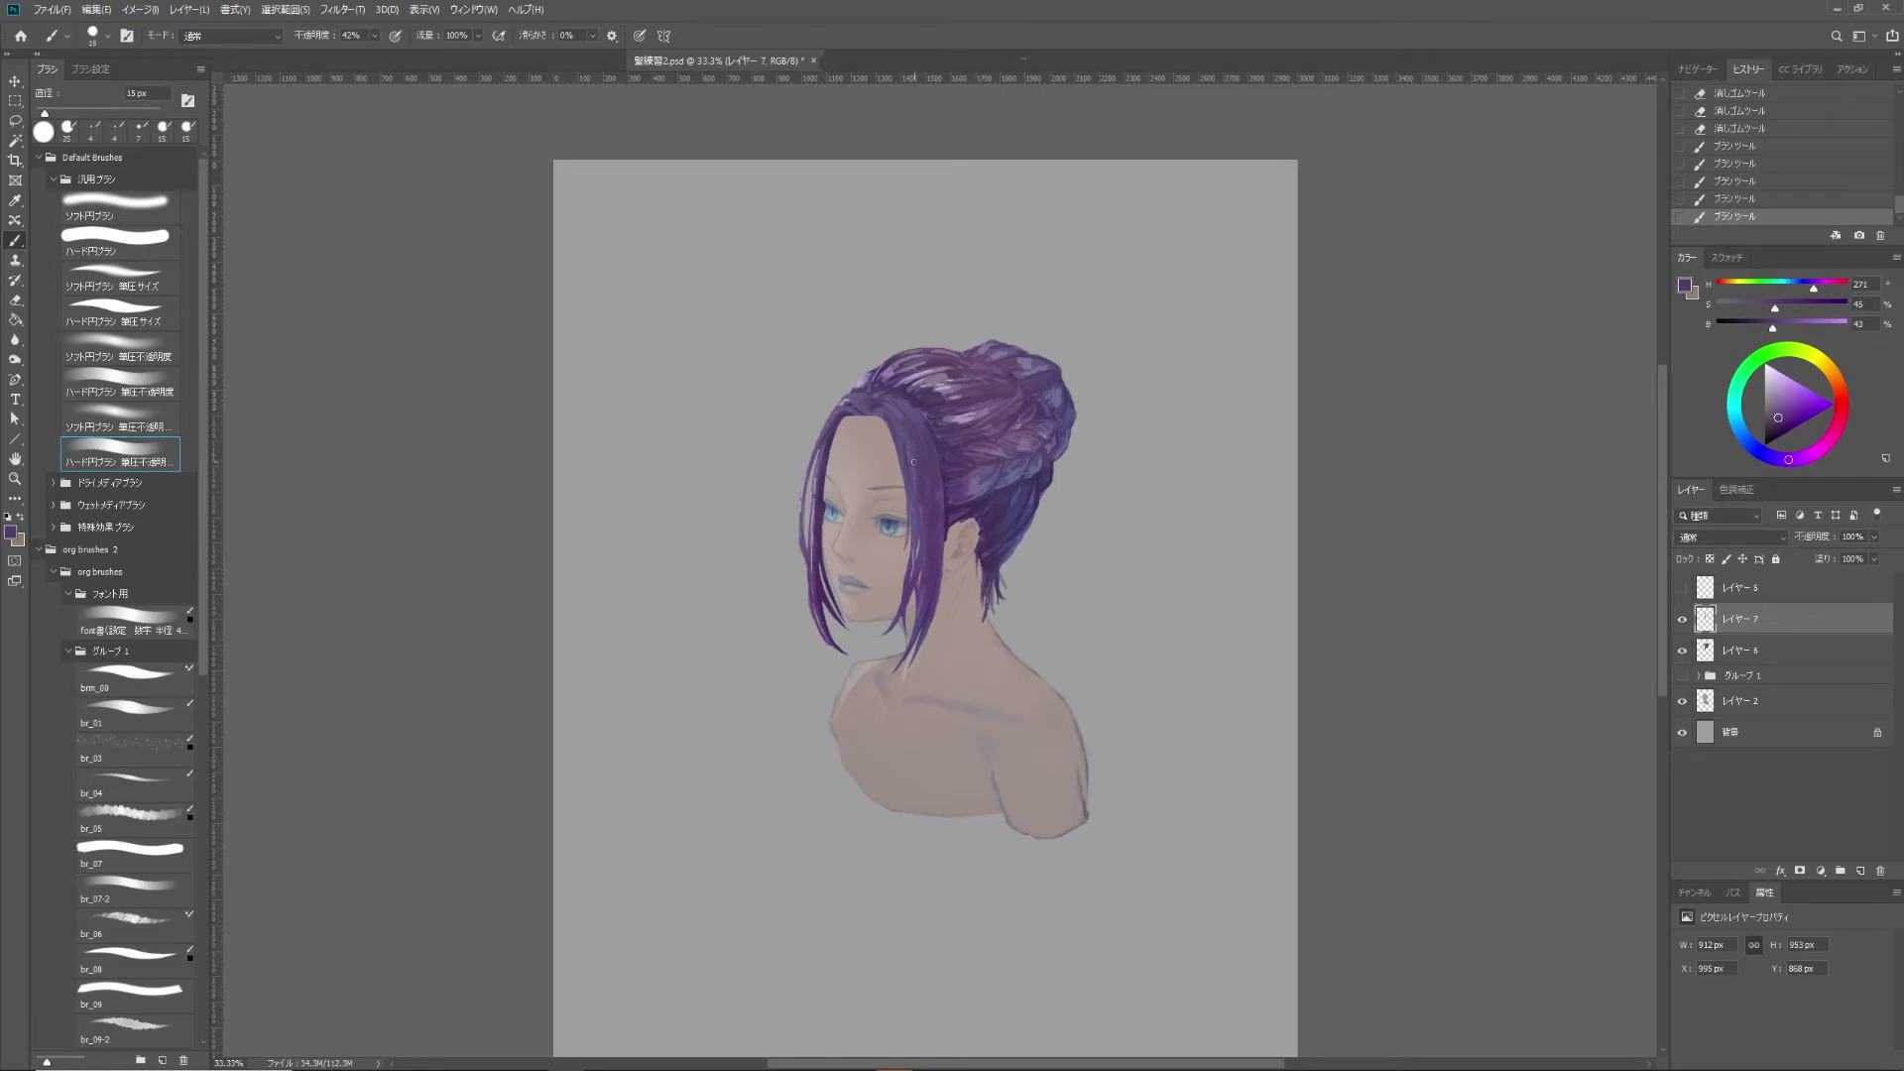
left_click(920, 467, "alt")
key("bracketleft")
left_click(920, 482, "alt")
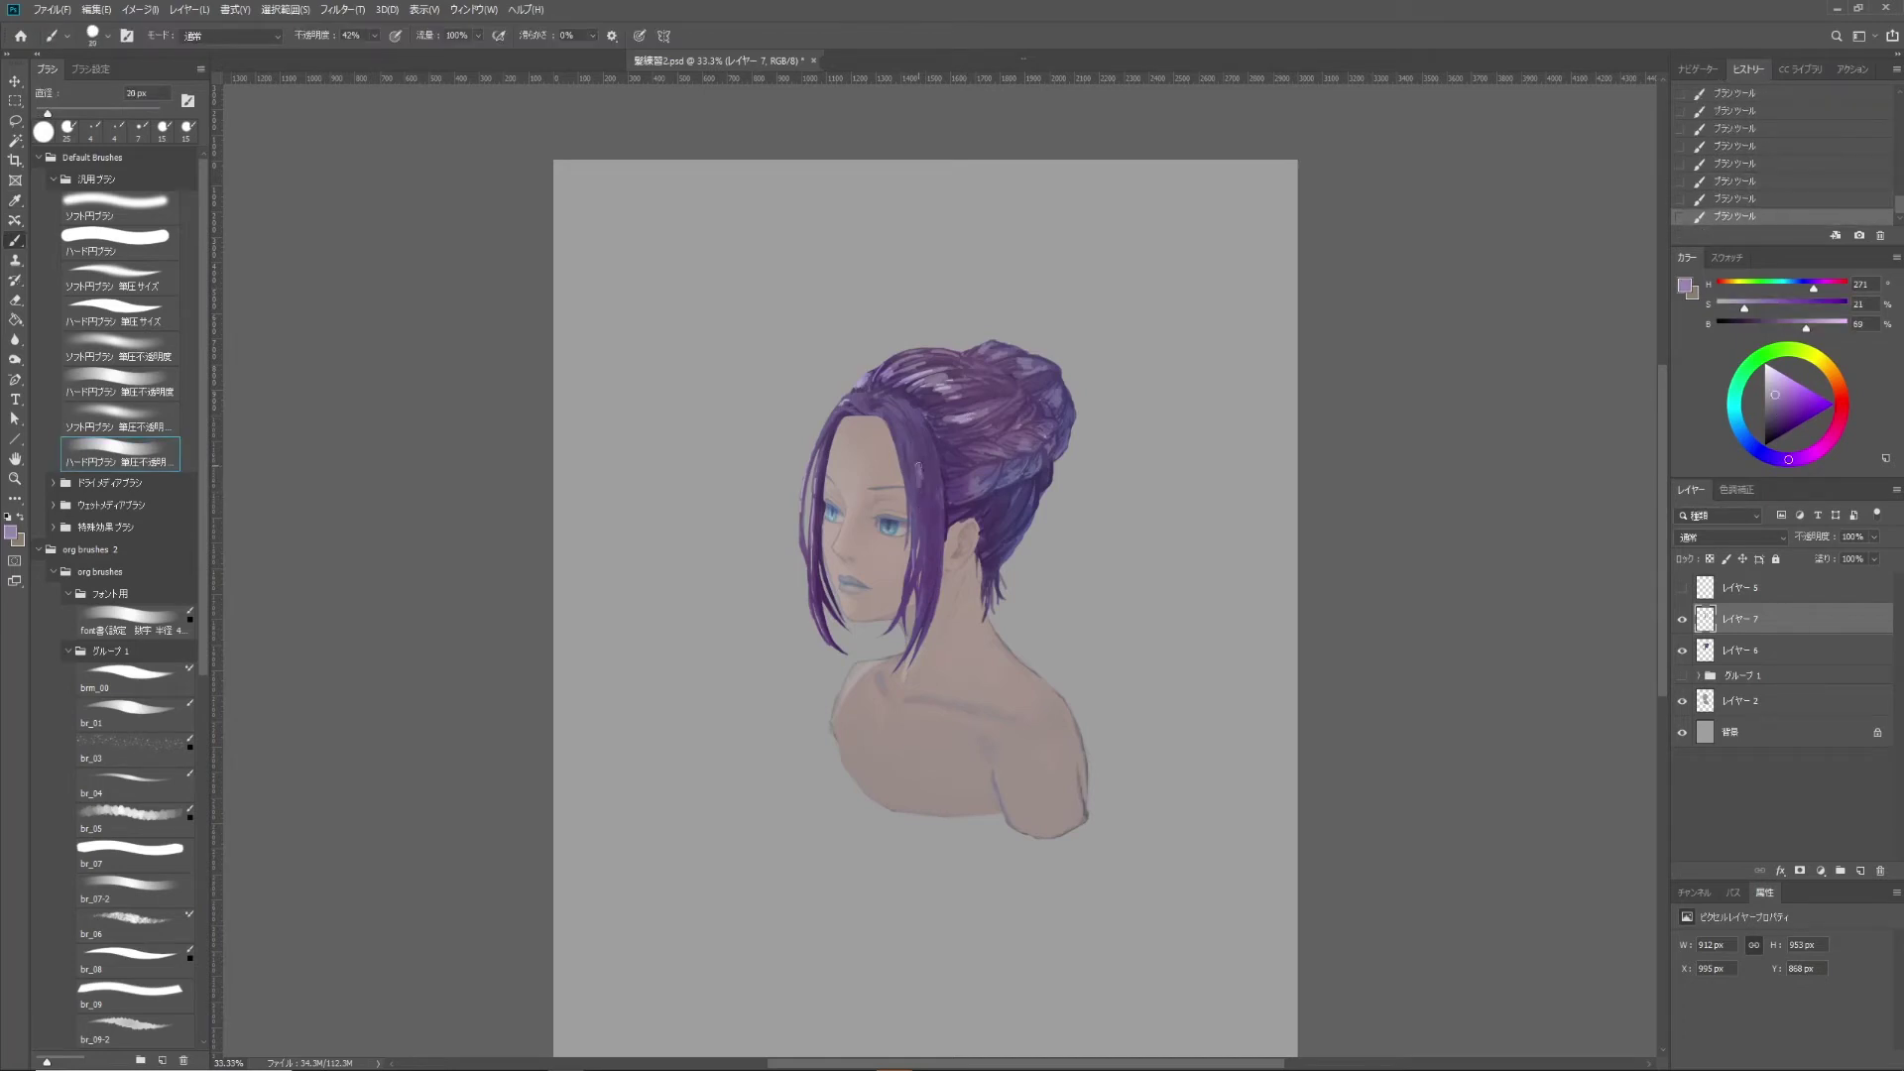
key("bracketleft")
key("bracketright")
key("bracketright")
Sample darker hair purples with a small brush for fine strands.
left_click(930, 511, "alt")
key("bracketleft")
key("bracketleft")
left_click(935, 449, "alt")
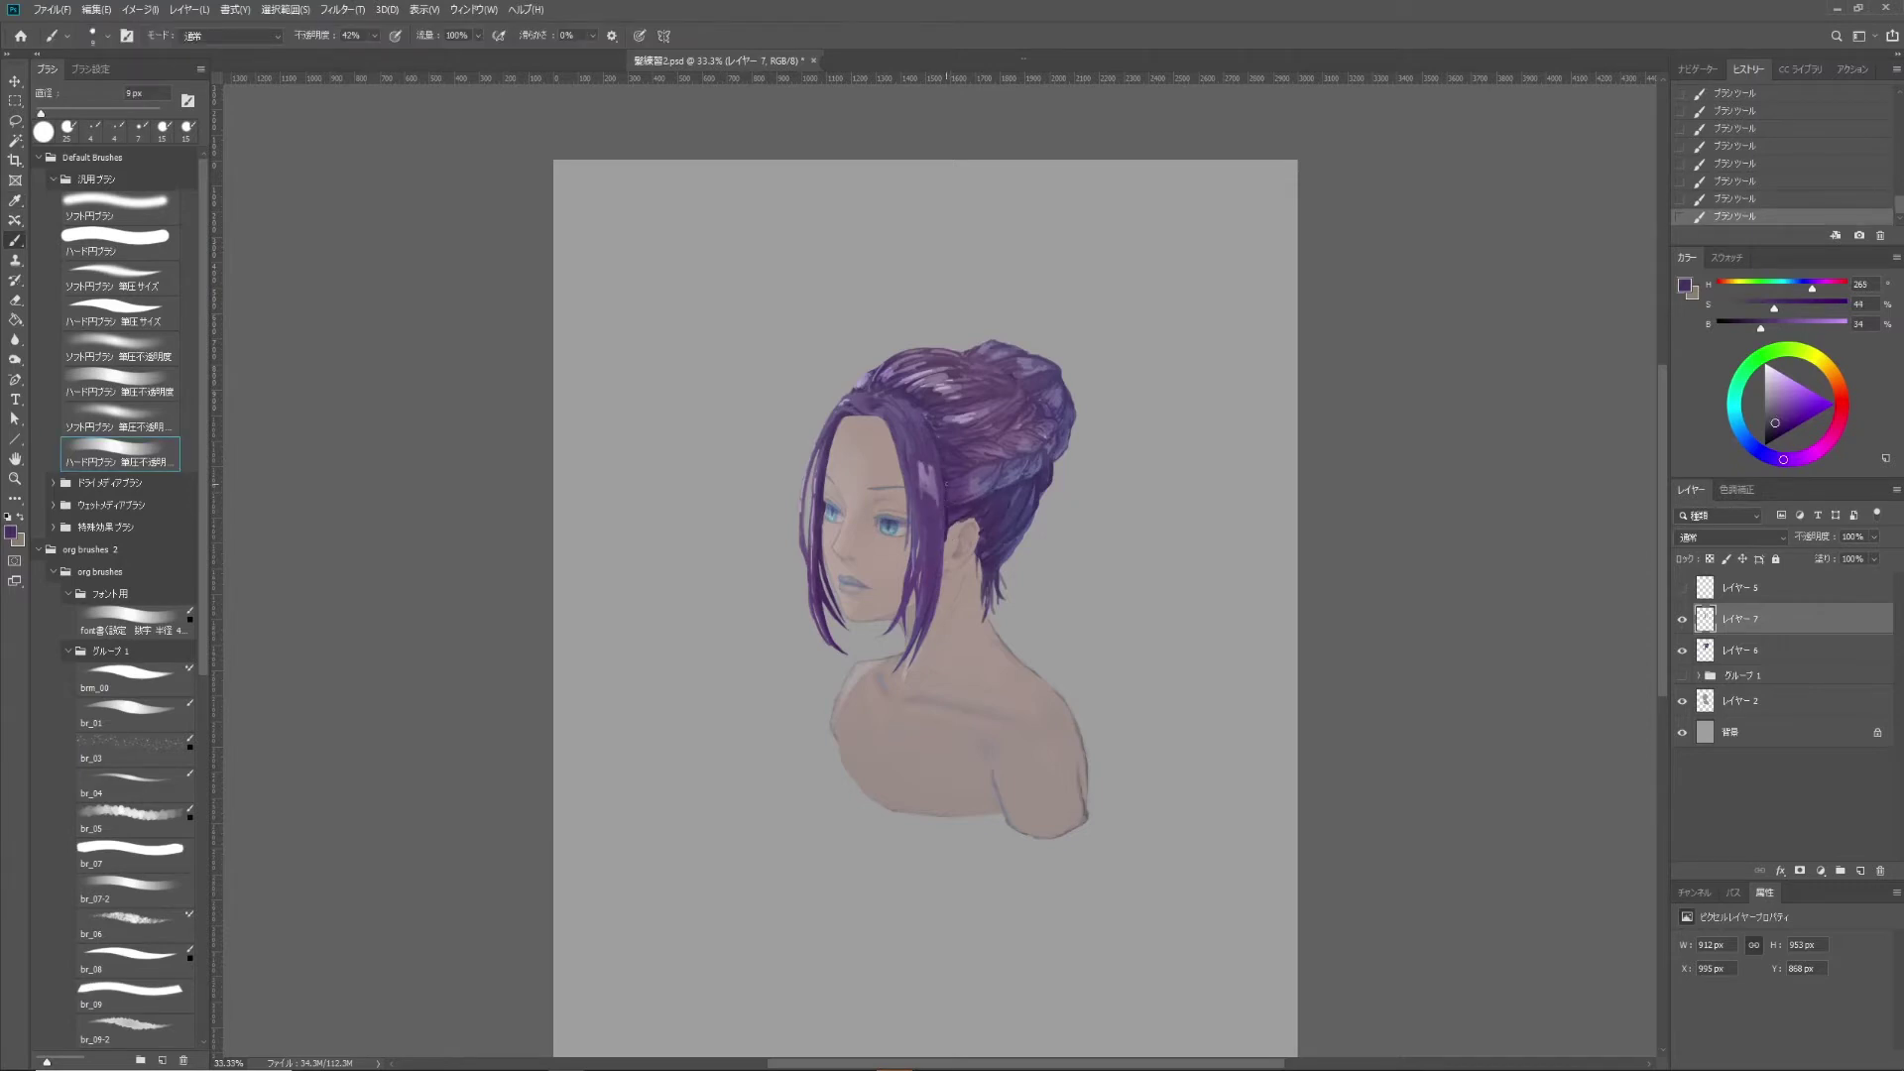
key("bracketright")
key("bracketright")
key("bracketright")
left_click(986, 466, "alt")
key("bracketleft")
key("bracketleft")
key("bracketleft")
key("bracketleft")
Paint another stroke on the hair and sample lighter purples with a fine brush.
left_click_drag(1029, 410, 914, 390)
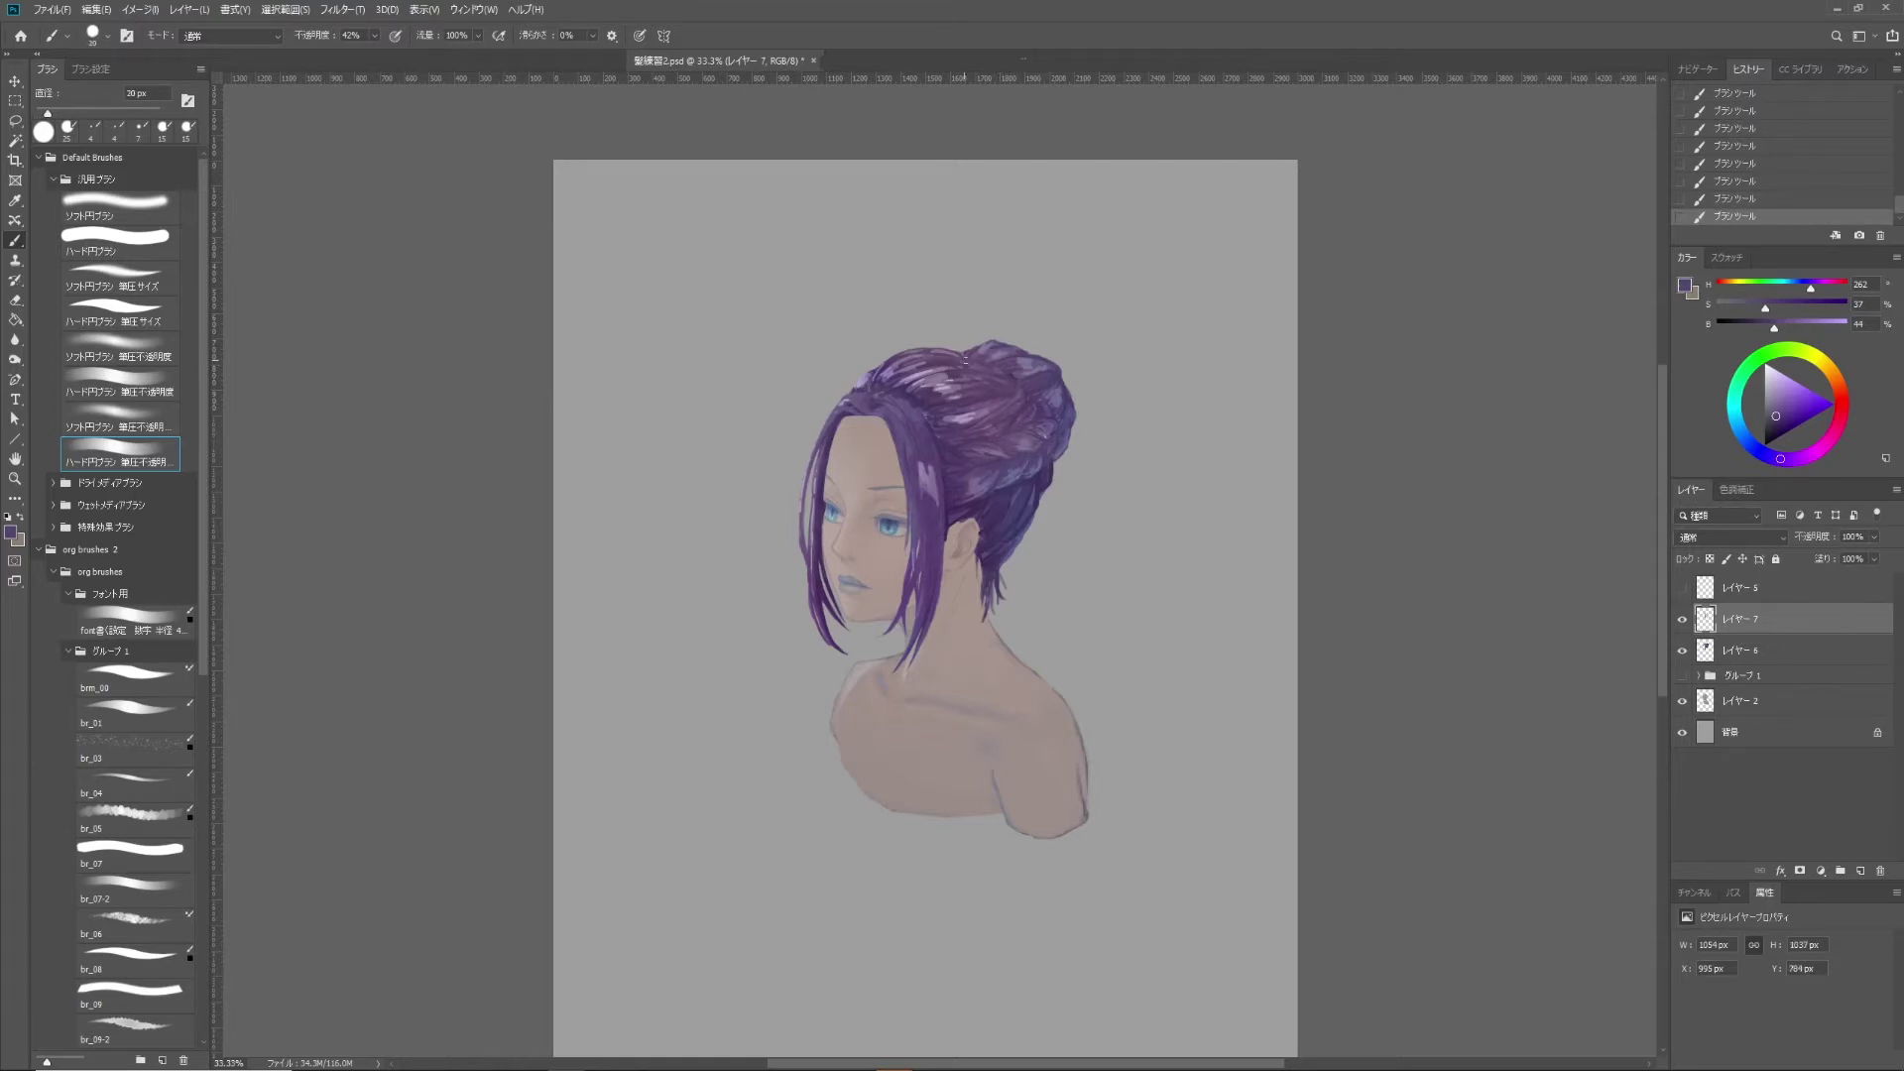
key("alt")
left_click(903, 400, "alt")
key("bracketleft")
left_click(881, 396, "alt")
key("bracketright")
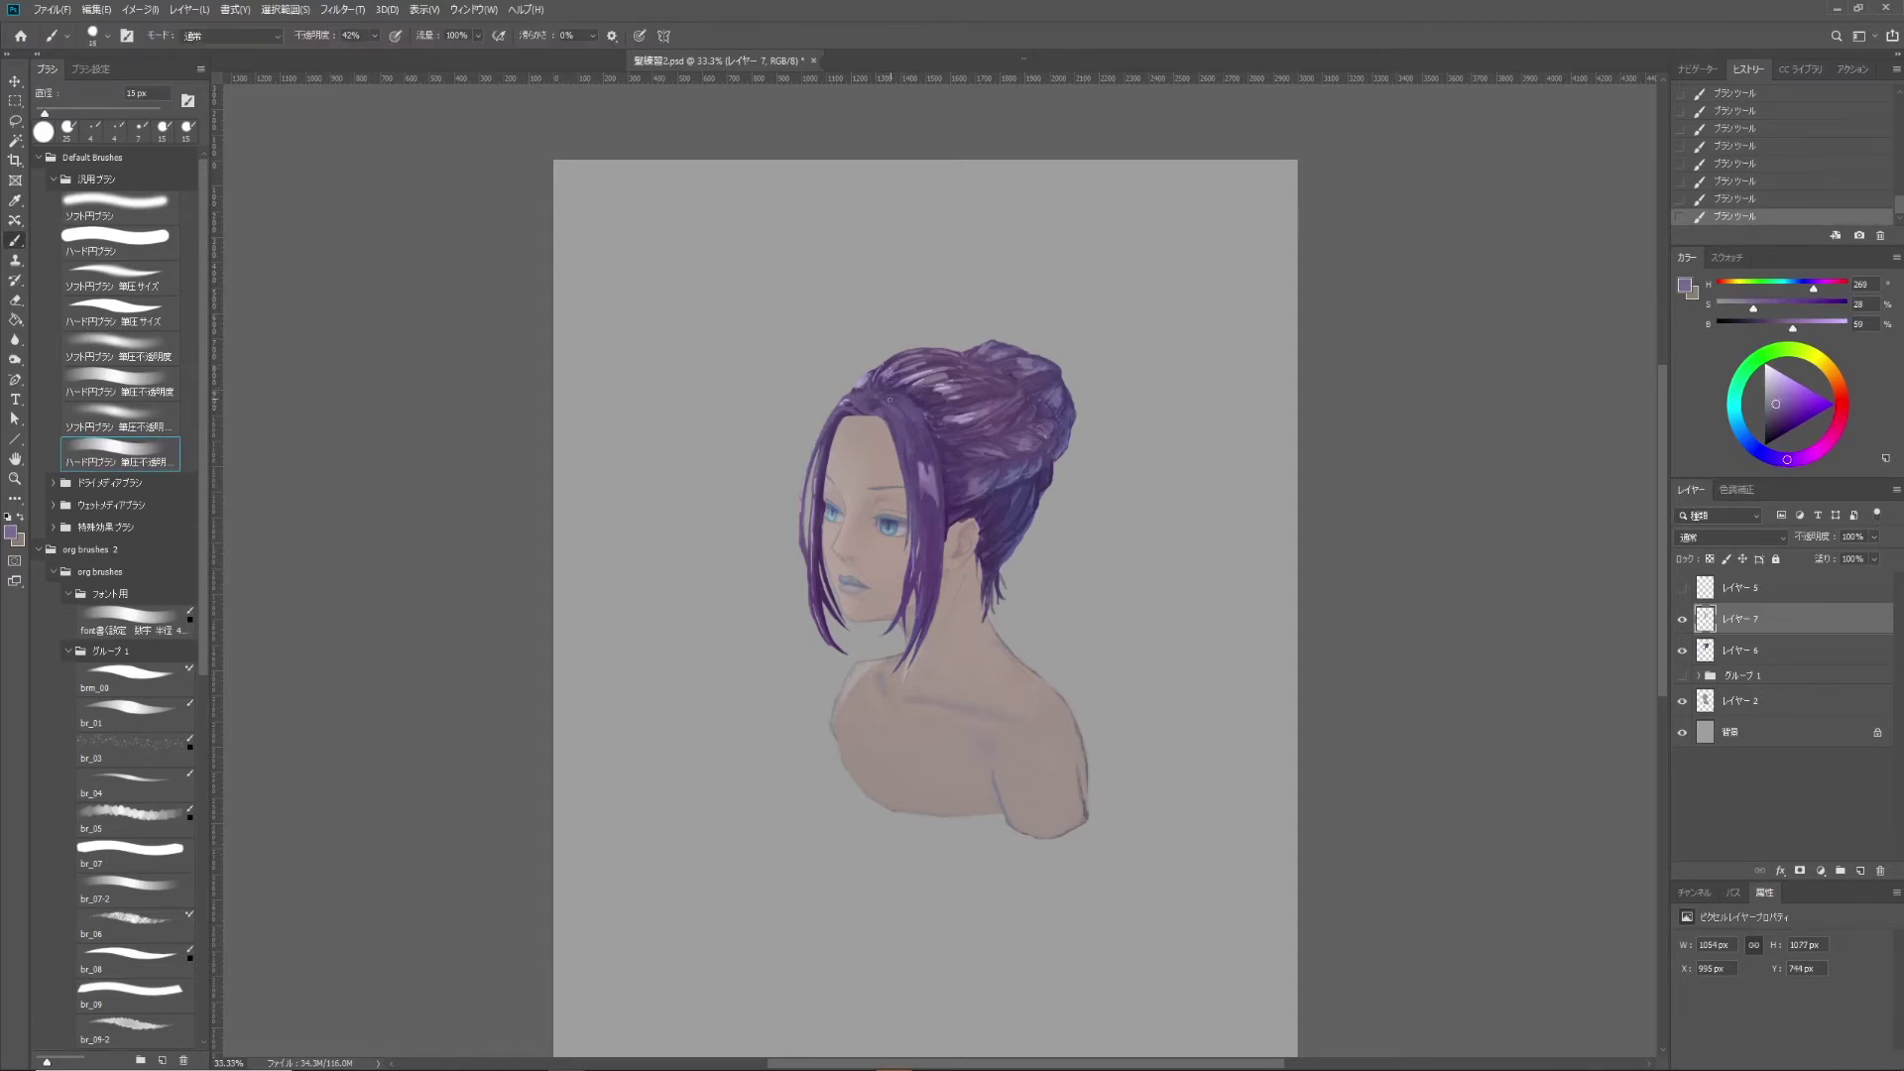
key("bracketleft")
key("bracketleft")
Sample pale greyish and darker purples and paint a small stroke on the hair top.
left_click(843, 415, "alt")
left_click(816, 522, "alt")
left_click(861, 393, "alt")
key("bracketright")
left_click(878, 372, "alt")
left_click(918, 352, "alt")
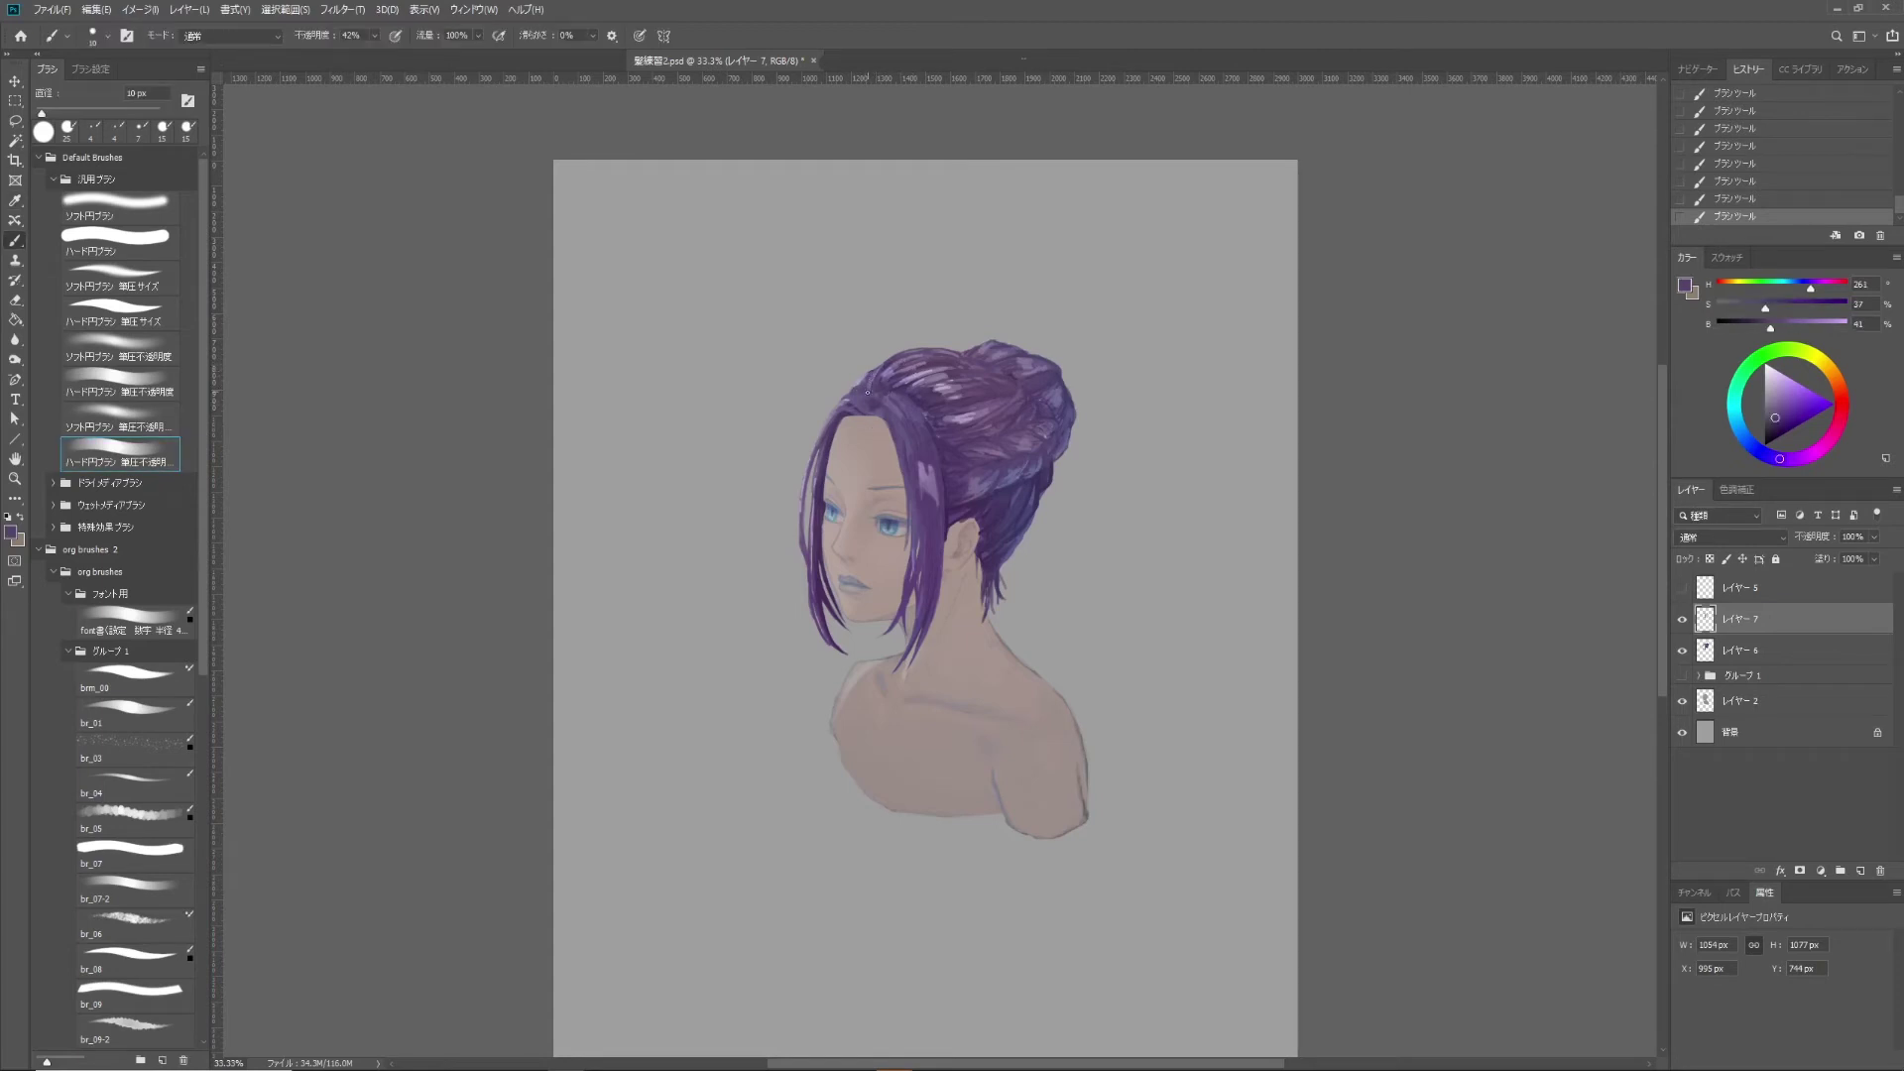
key("bracketleft")
key("bracketright")
left_click_drag(892, 375, 931, 350)
Paint pale purple highlights on the top of the hair.
key("bracketright")
left_click(893, 403, "alt")
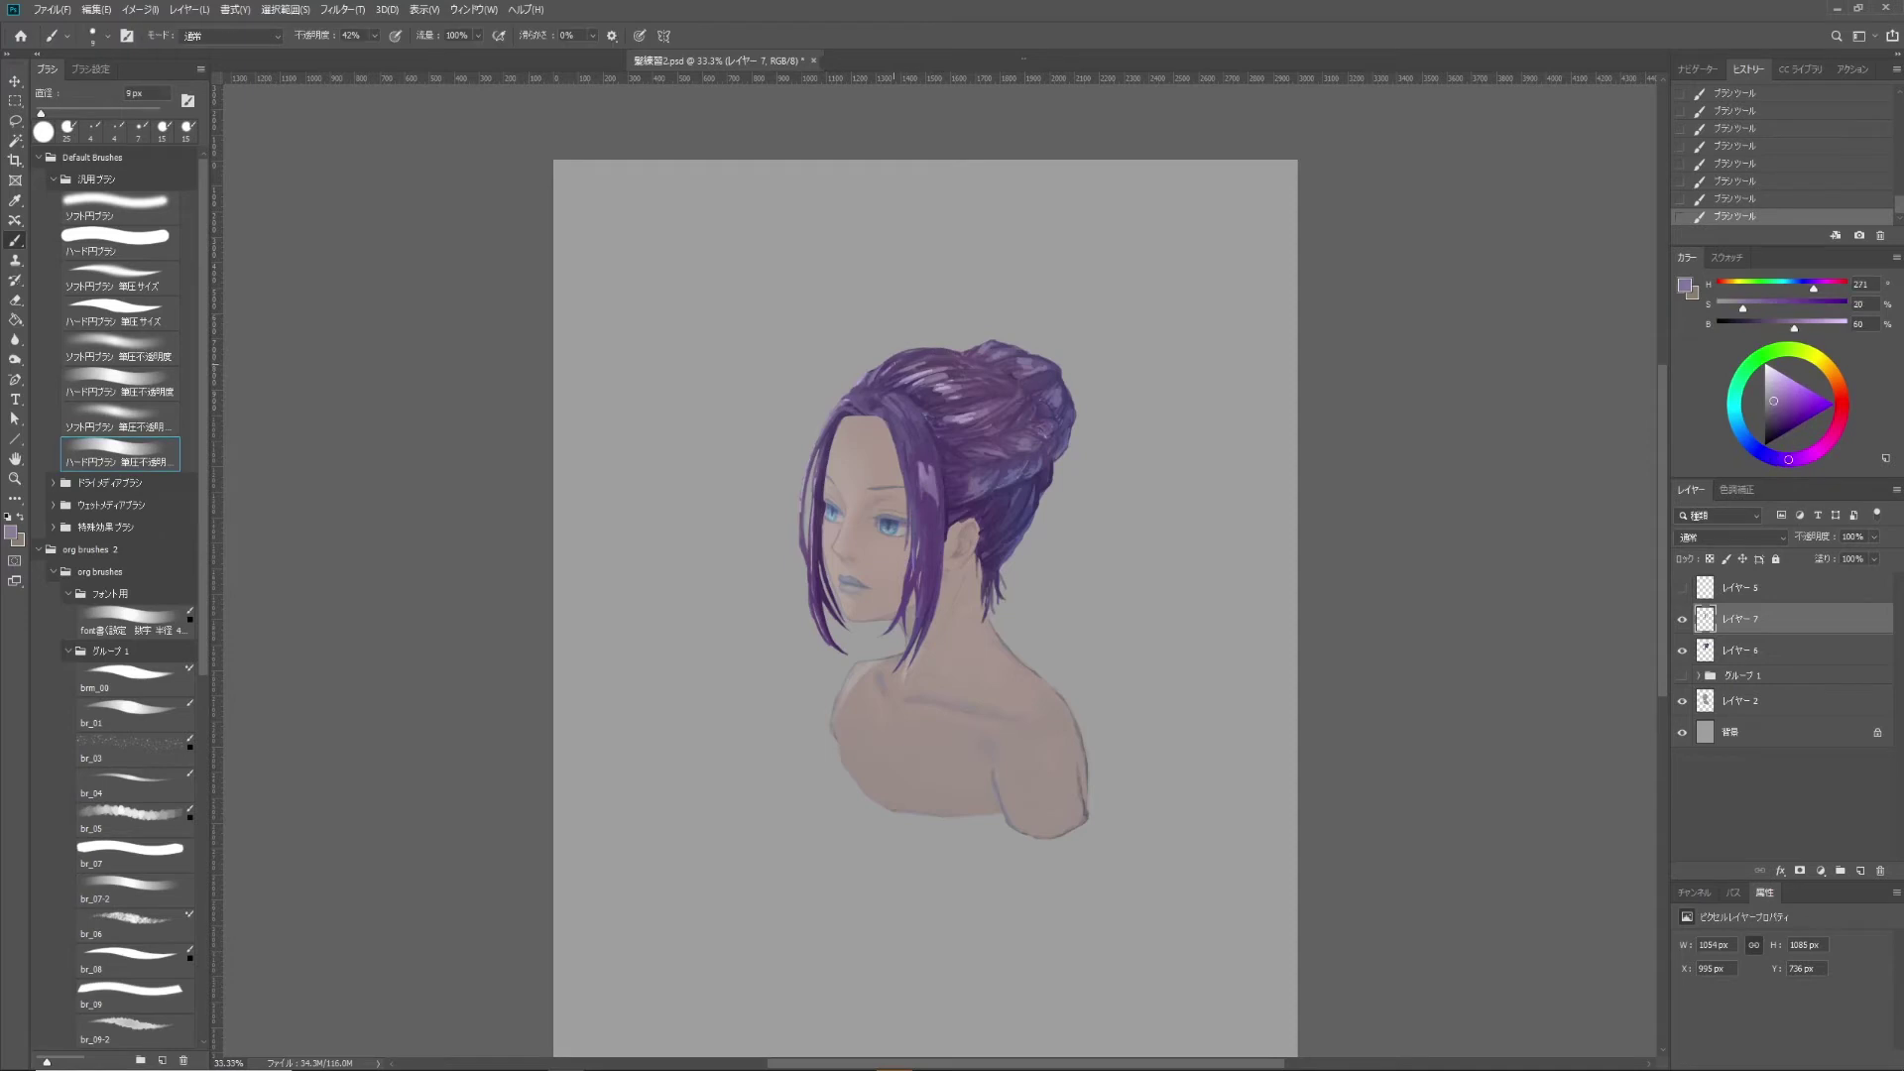
key("bracketleft")
left_click(908, 351, "alt")
key("bracketright")
left_click(928, 353, "alt")
left_click_drag(928, 353, 899, 366)
Sample deep dark purples from the hair and size the brush for fine strands.
left_click(902, 375, "alt")
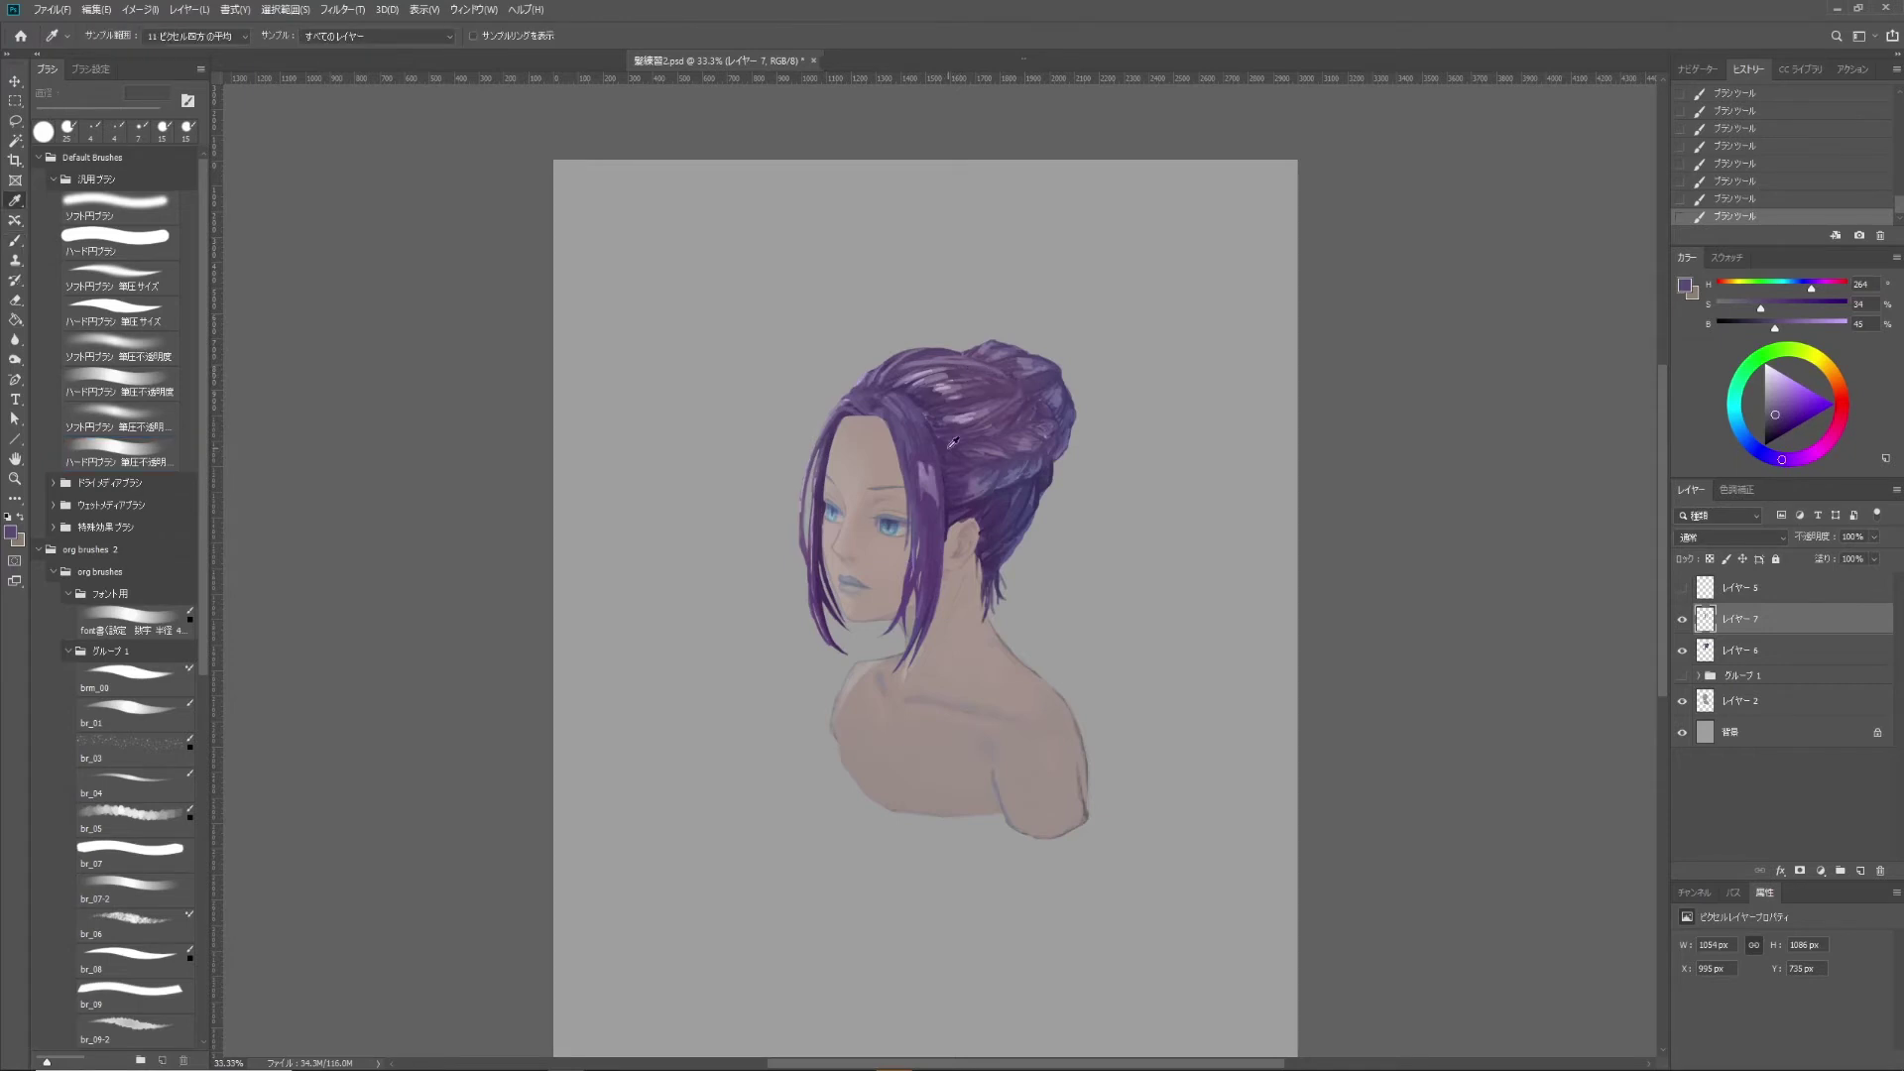
left_click(1024, 391, "alt")
key("bracketright")
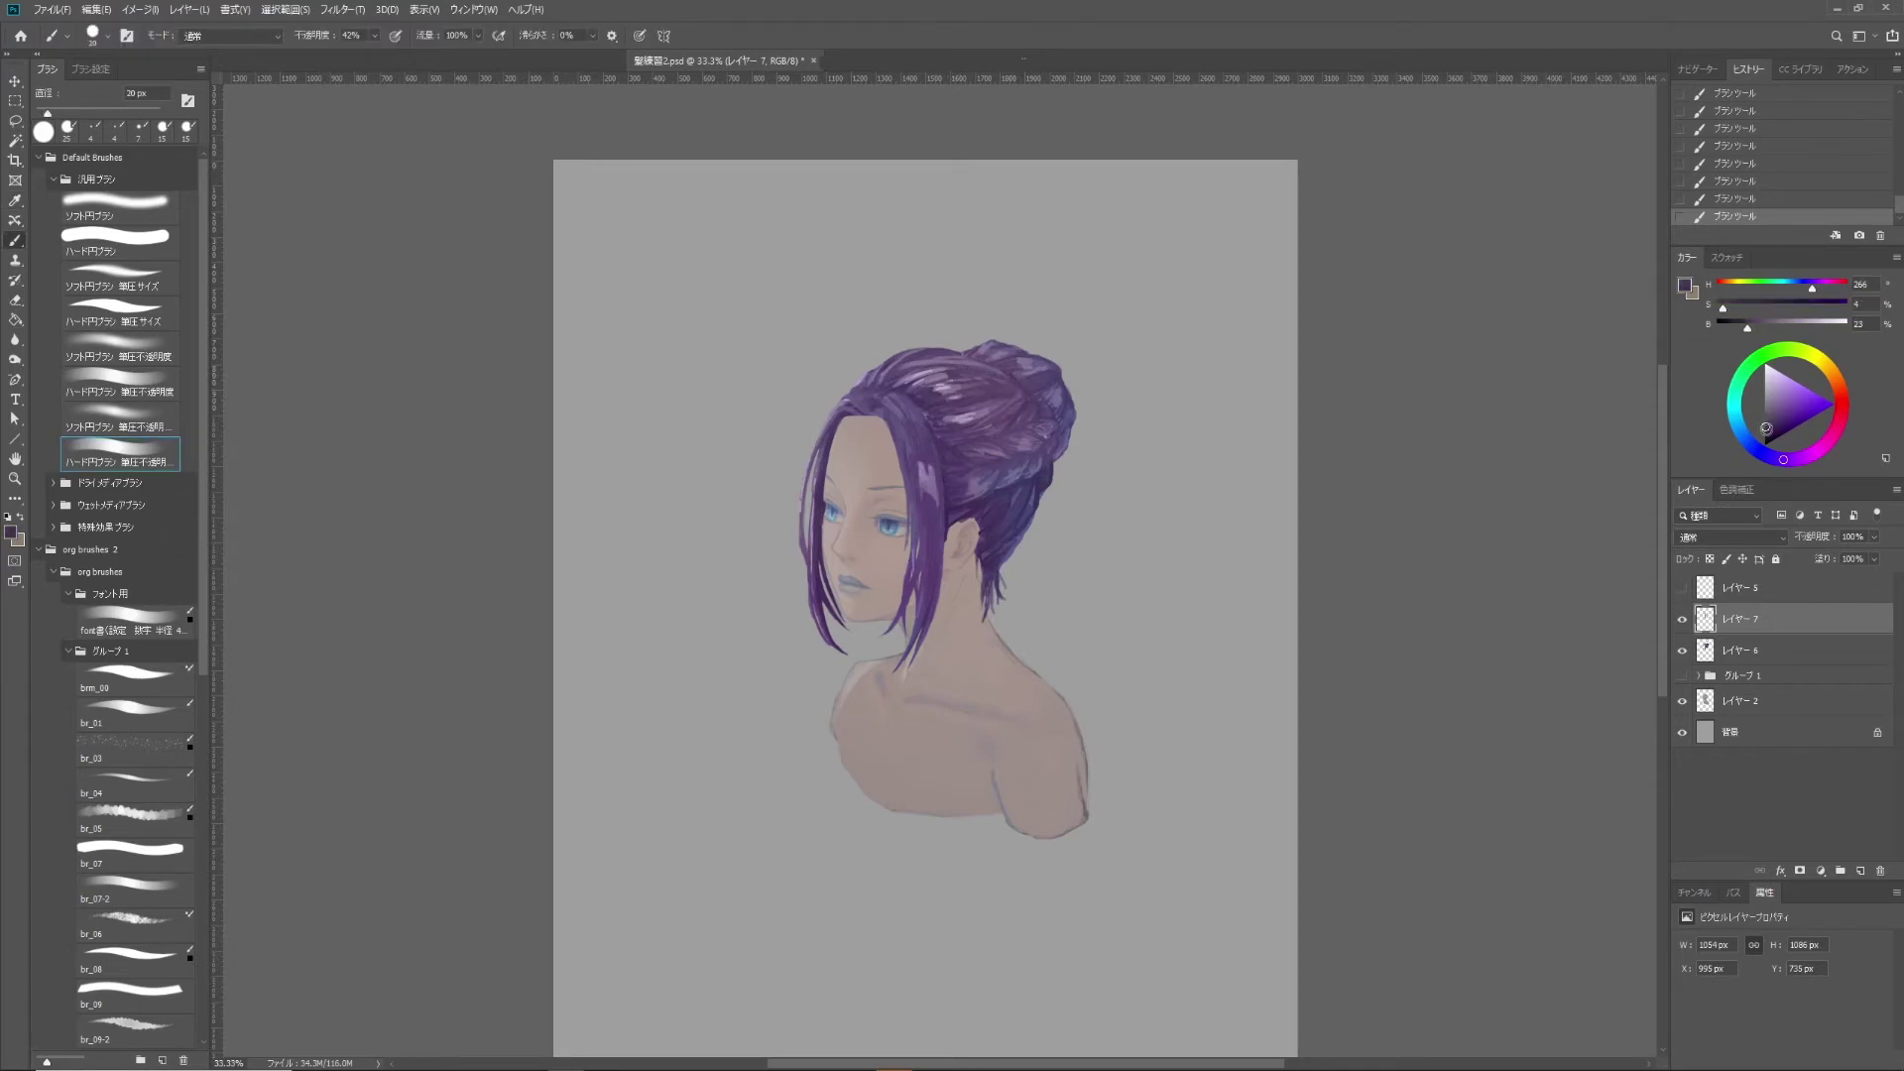
left_click(1024, 393, "alt")
key("bracketleft")
key("bracketleft")
key("bracketleft")
key("bracketright")
key("bracketright")
Undo and redo the latest strokes to compare, then sample the dark purple.
key("ctrl+z")
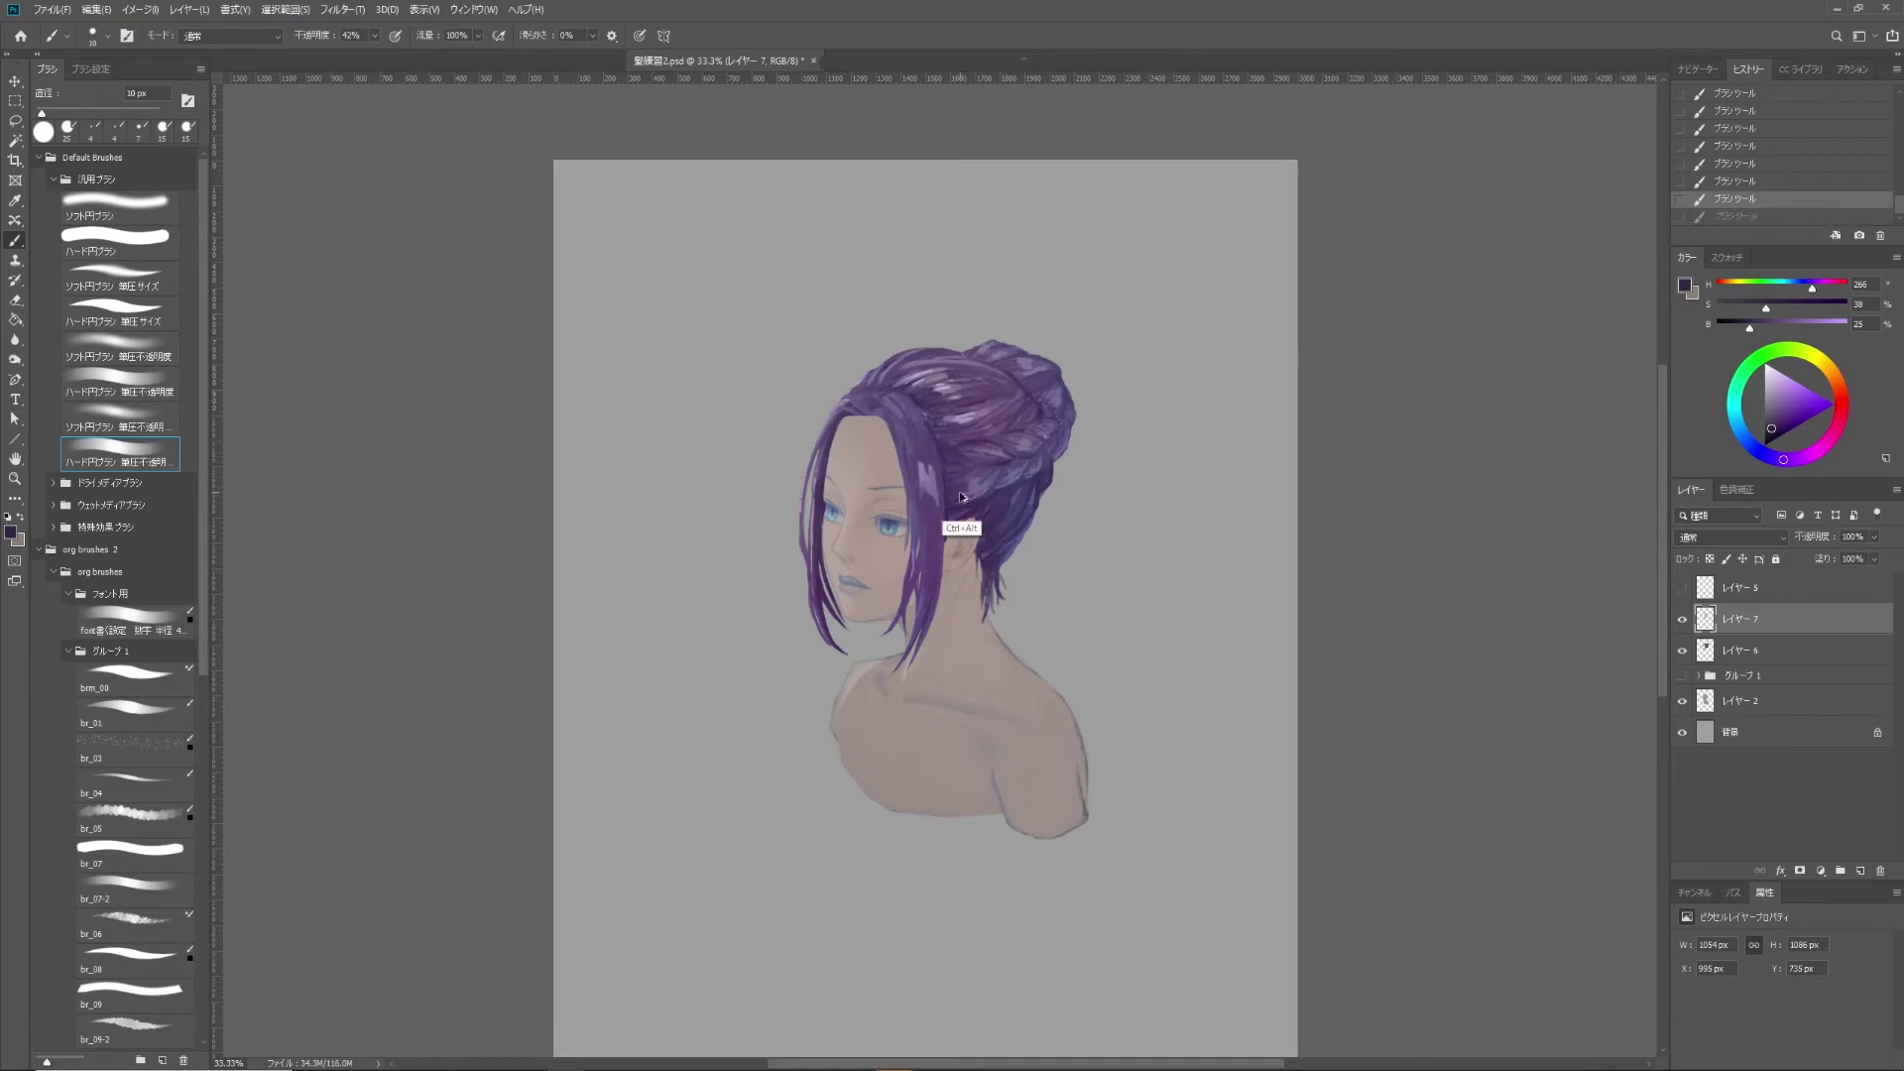
key("ctrl+z")
key("ctrl+z")
key("ctrl+z")
key("ctrl+z")
left_click(958, 459, "alt")
key("ctrl+shift+z")
key("ctrl+shift+z")
key("ctrl+shift+z")
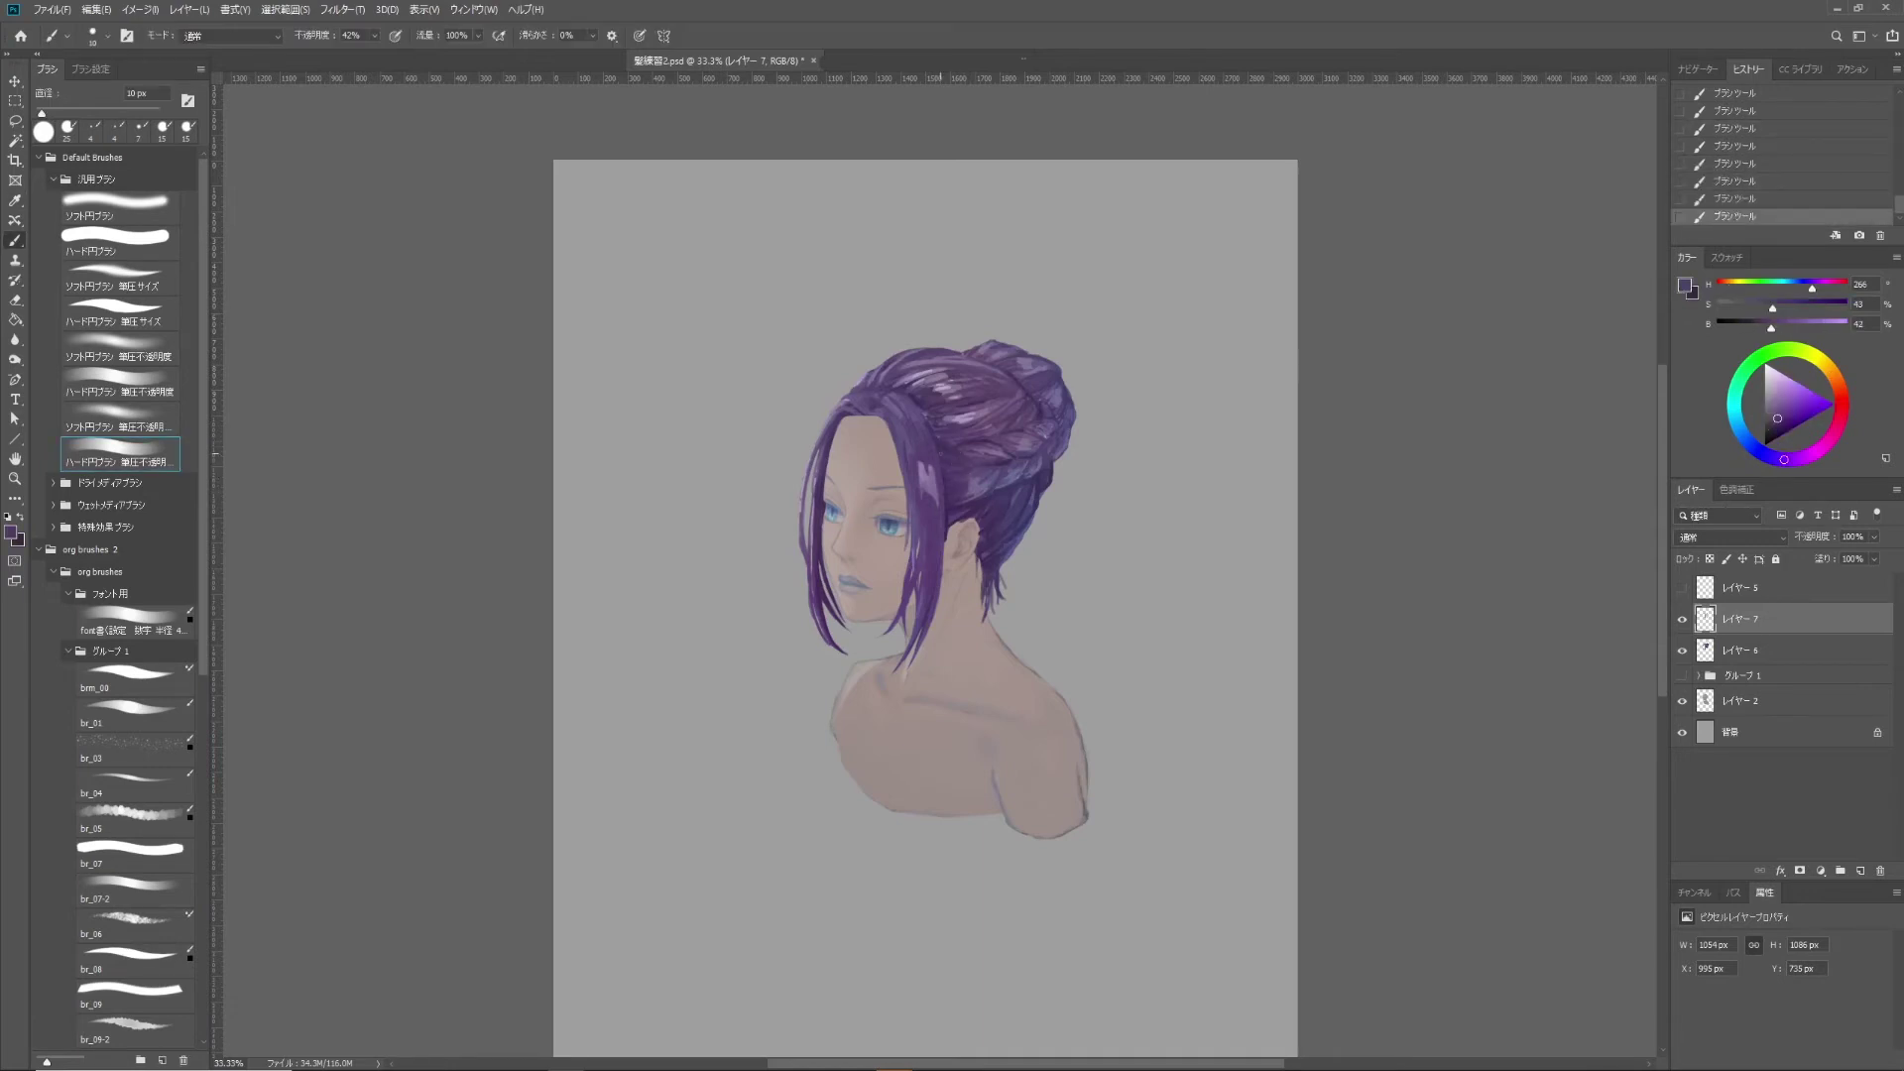
key("bracketleft")
left_click(1023, 527, "alt")
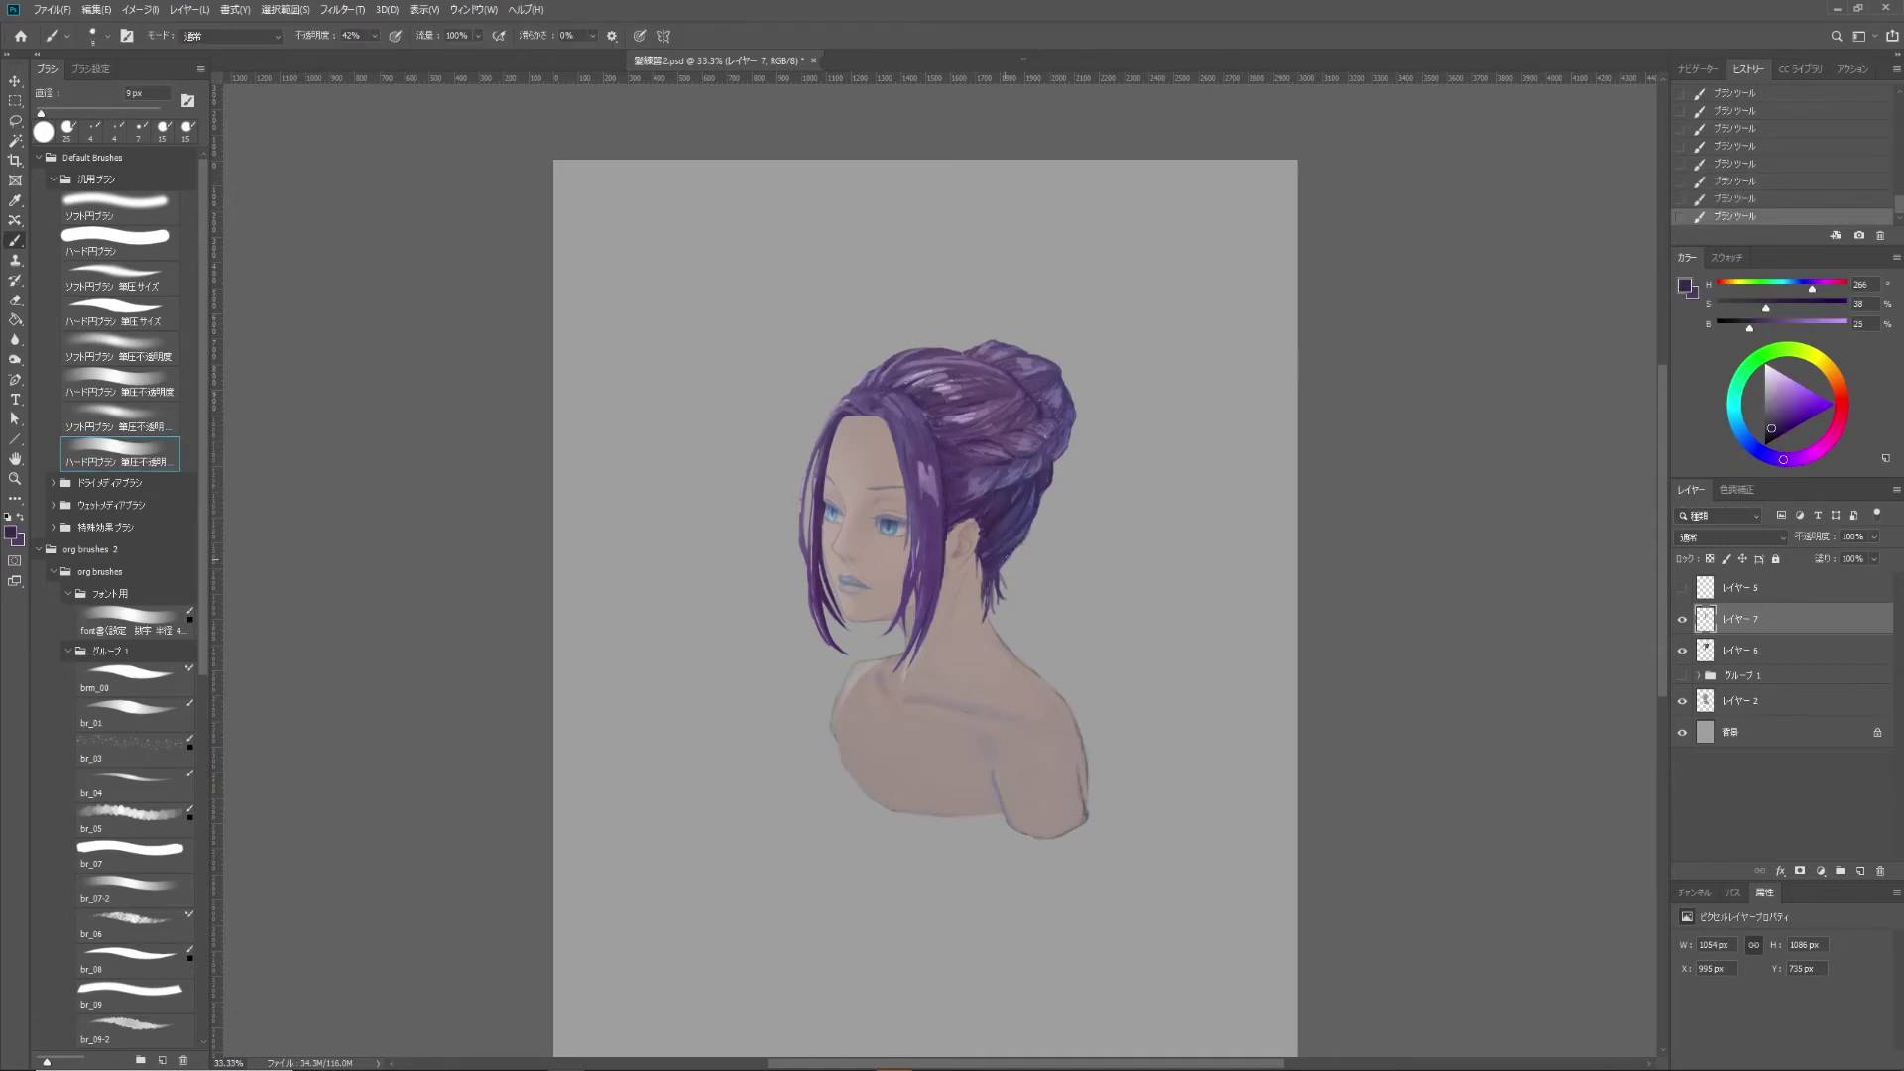
Erase stray paint near the back of the neck, resizing the eraser.
key("e")
key("bracketright")
left_click_drag(997, 586, 1007, 574)
key("alt+bracketleft")
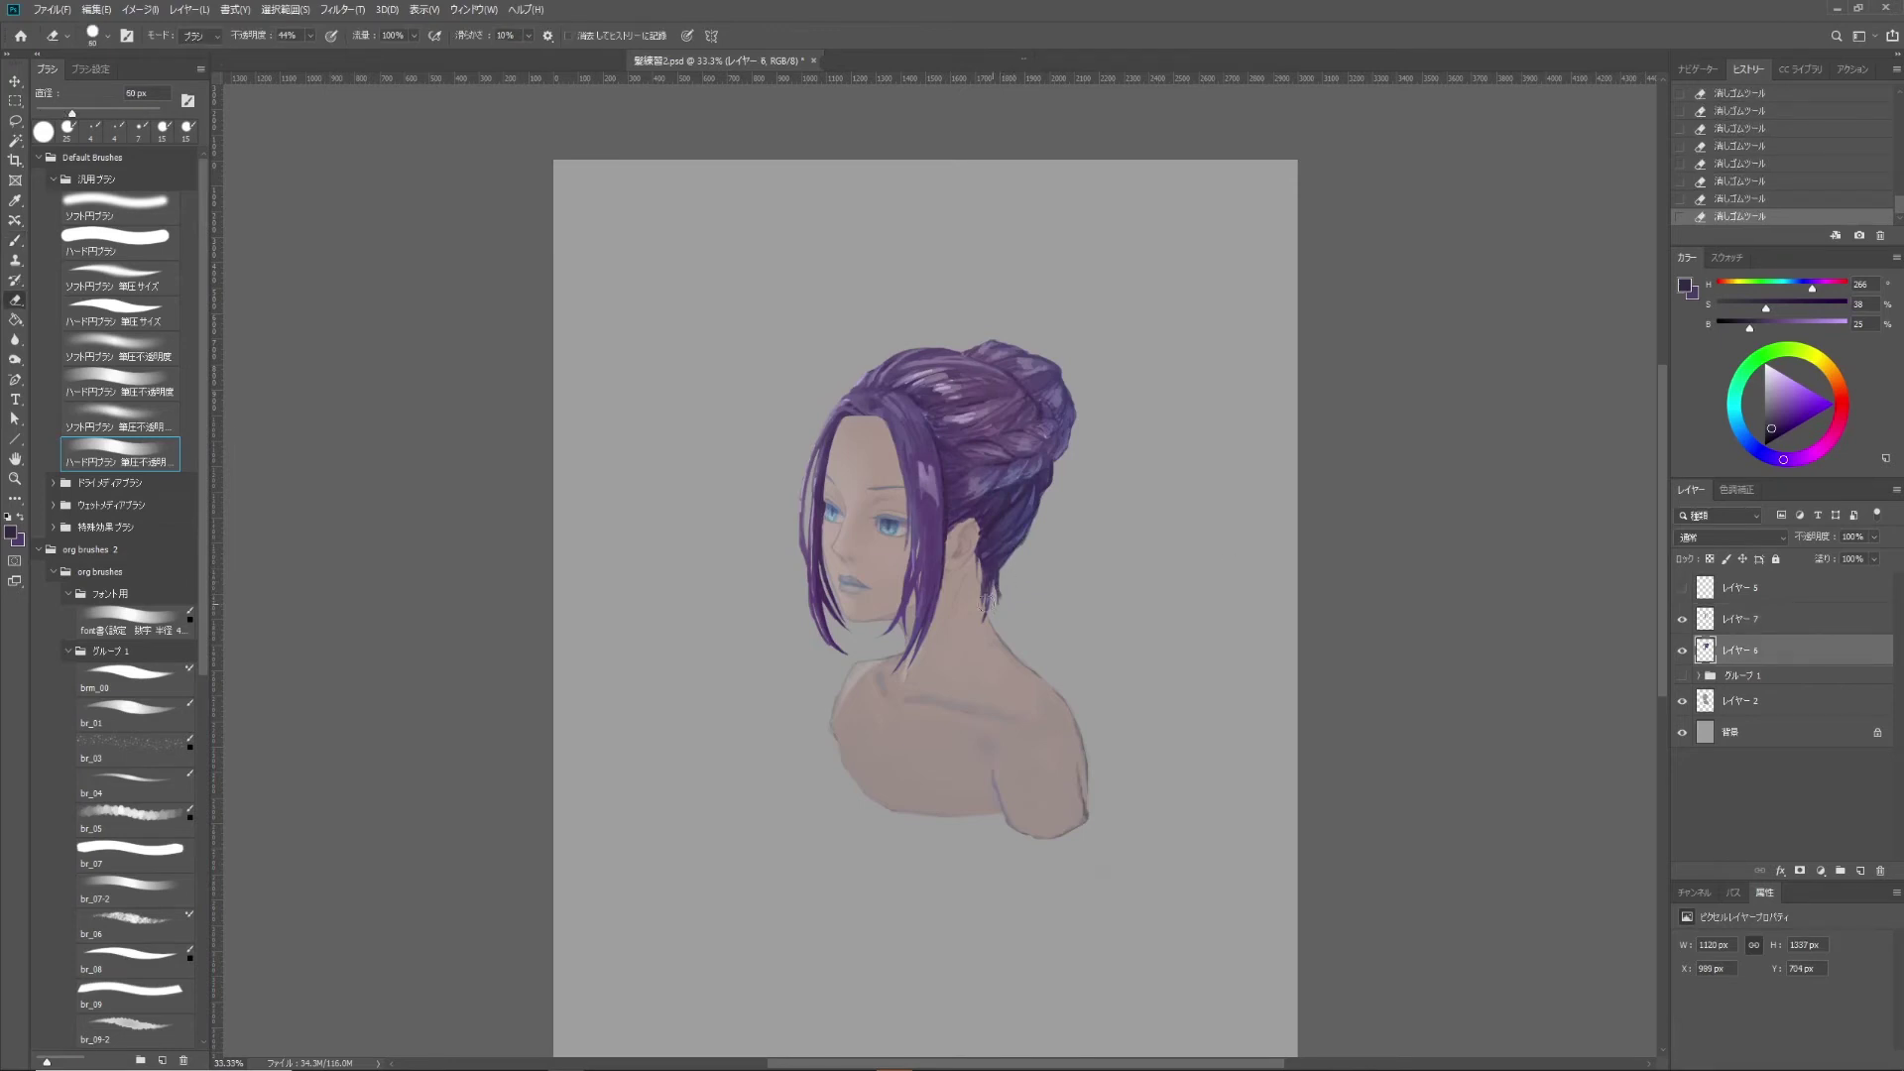
key("bracketright")
key("bracketleft")
key("bracketright")
key("bracketright")
key("bracketright")
key("alt+bracketright")
Sample the dark hair purple with a small brush and undo the last erase.
key("b")
left_click(992, 638, "alt")
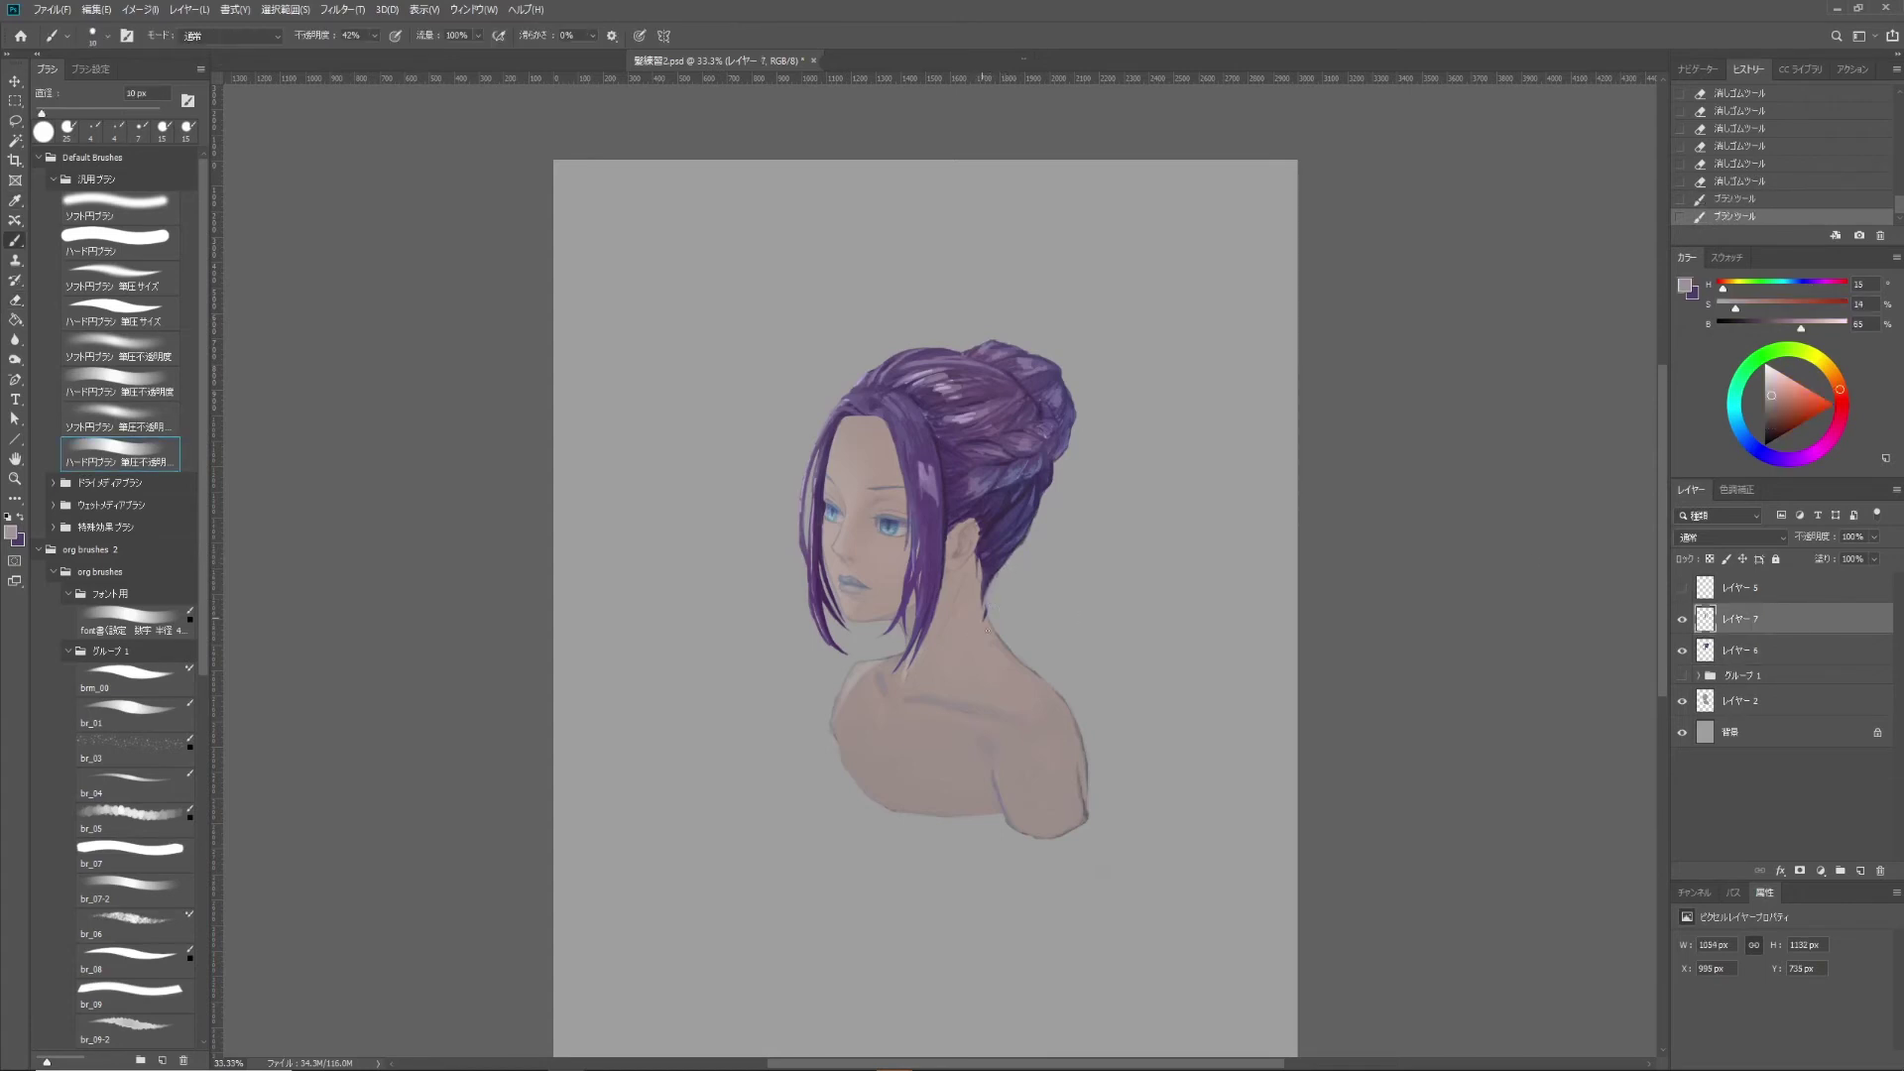
key("ctrl+alt+z")
key("ctrl+alt+z")
key("ctrl+alt+z")
left_click(985, 607, "alt")
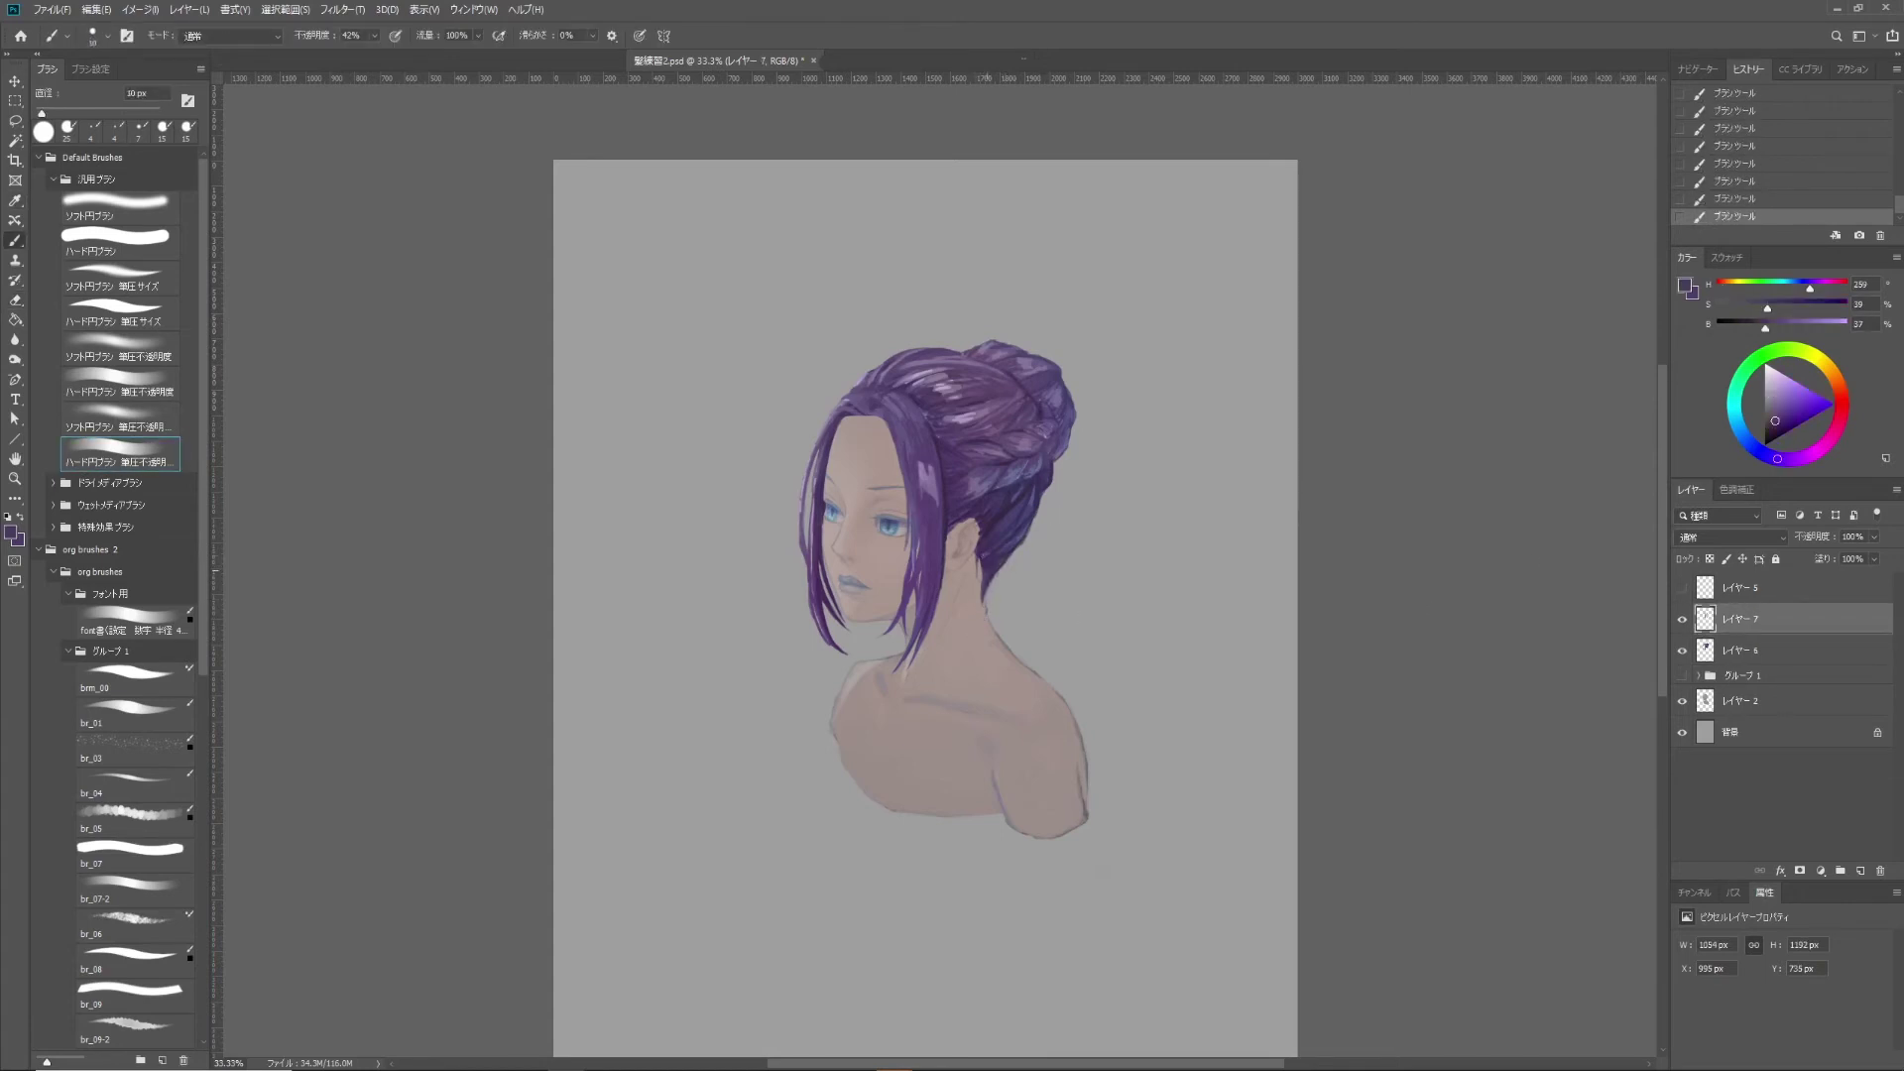
key("bracketleft")
key("bracketleft")
key("bracketleft")
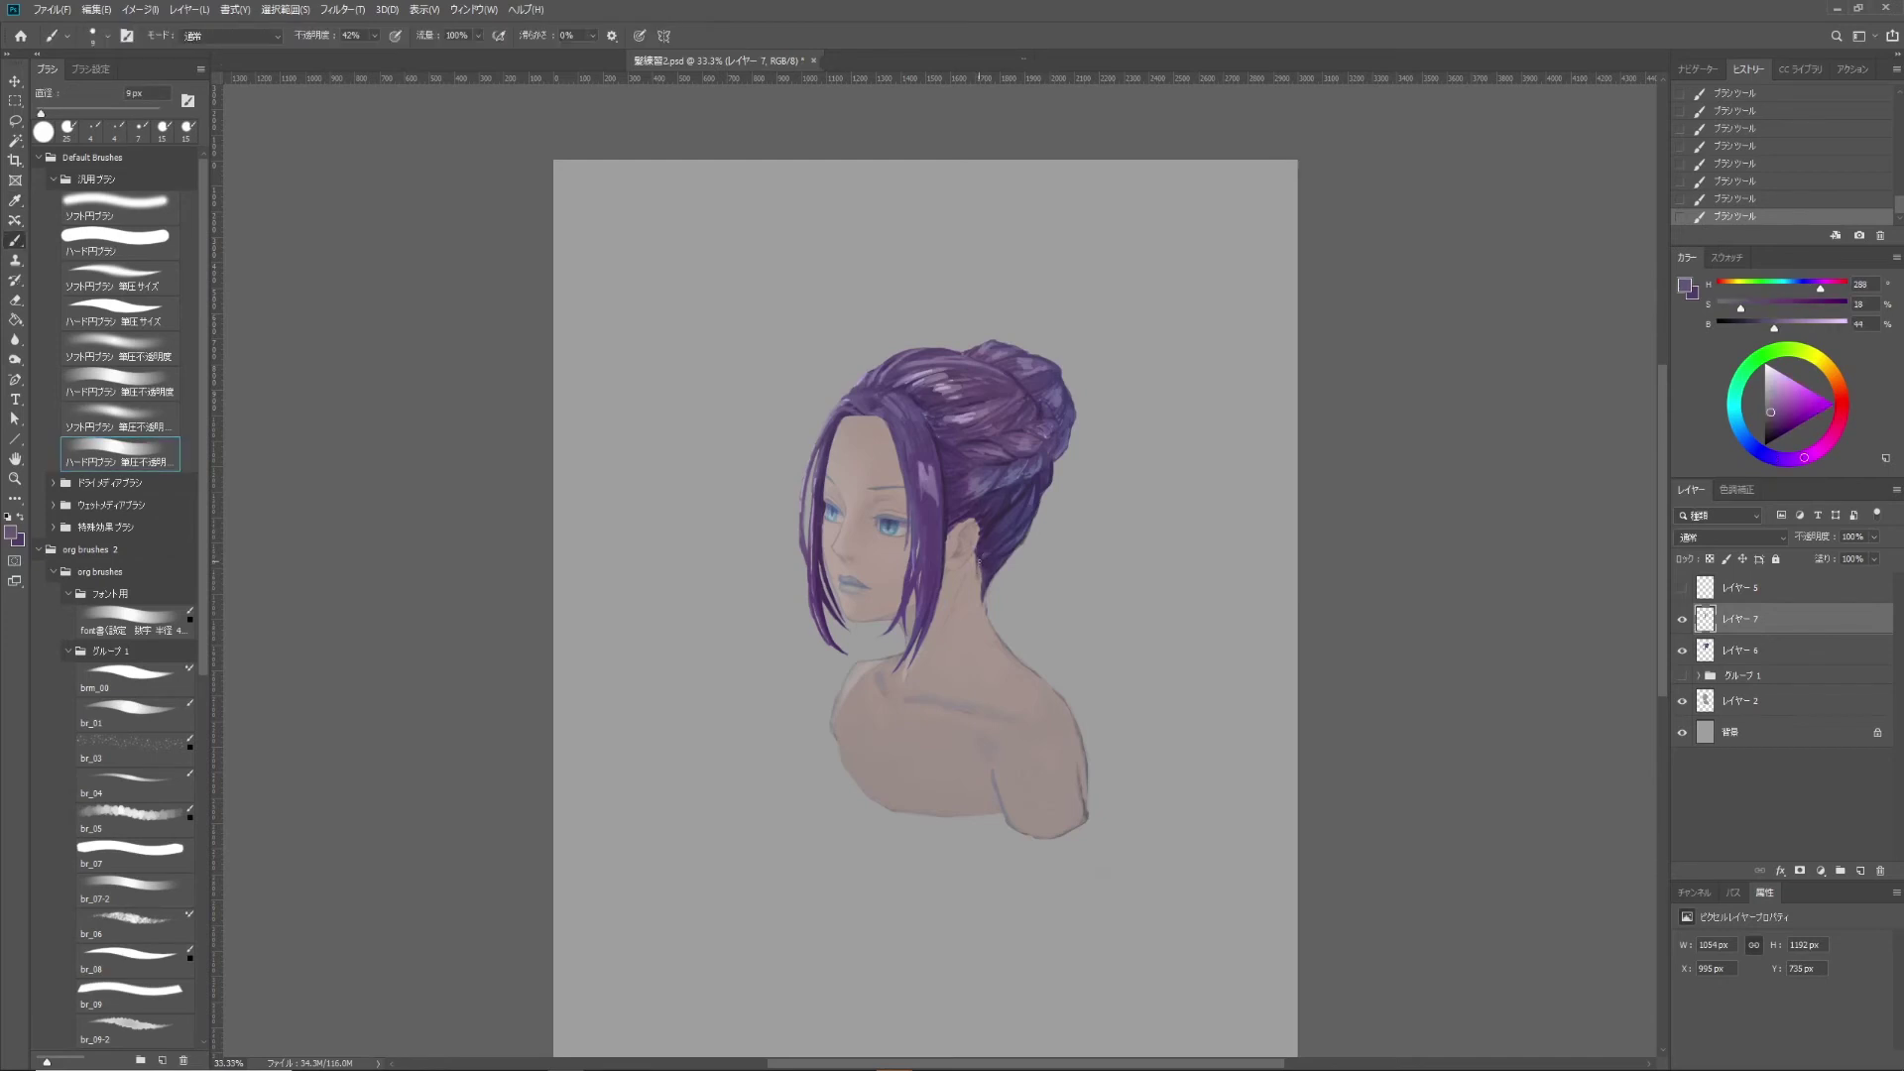
key("e")
key("ctrl+alt+z")
key("ctrl+alt+z")
key("ctrl+alt+z")
key("ctrl+alt+z")
key("ctrl+alt+z")
key("ctrl+alt+z")
key("b")
Paint thin purple strands near the neck, then erase part of them.
left_click(977, 570)
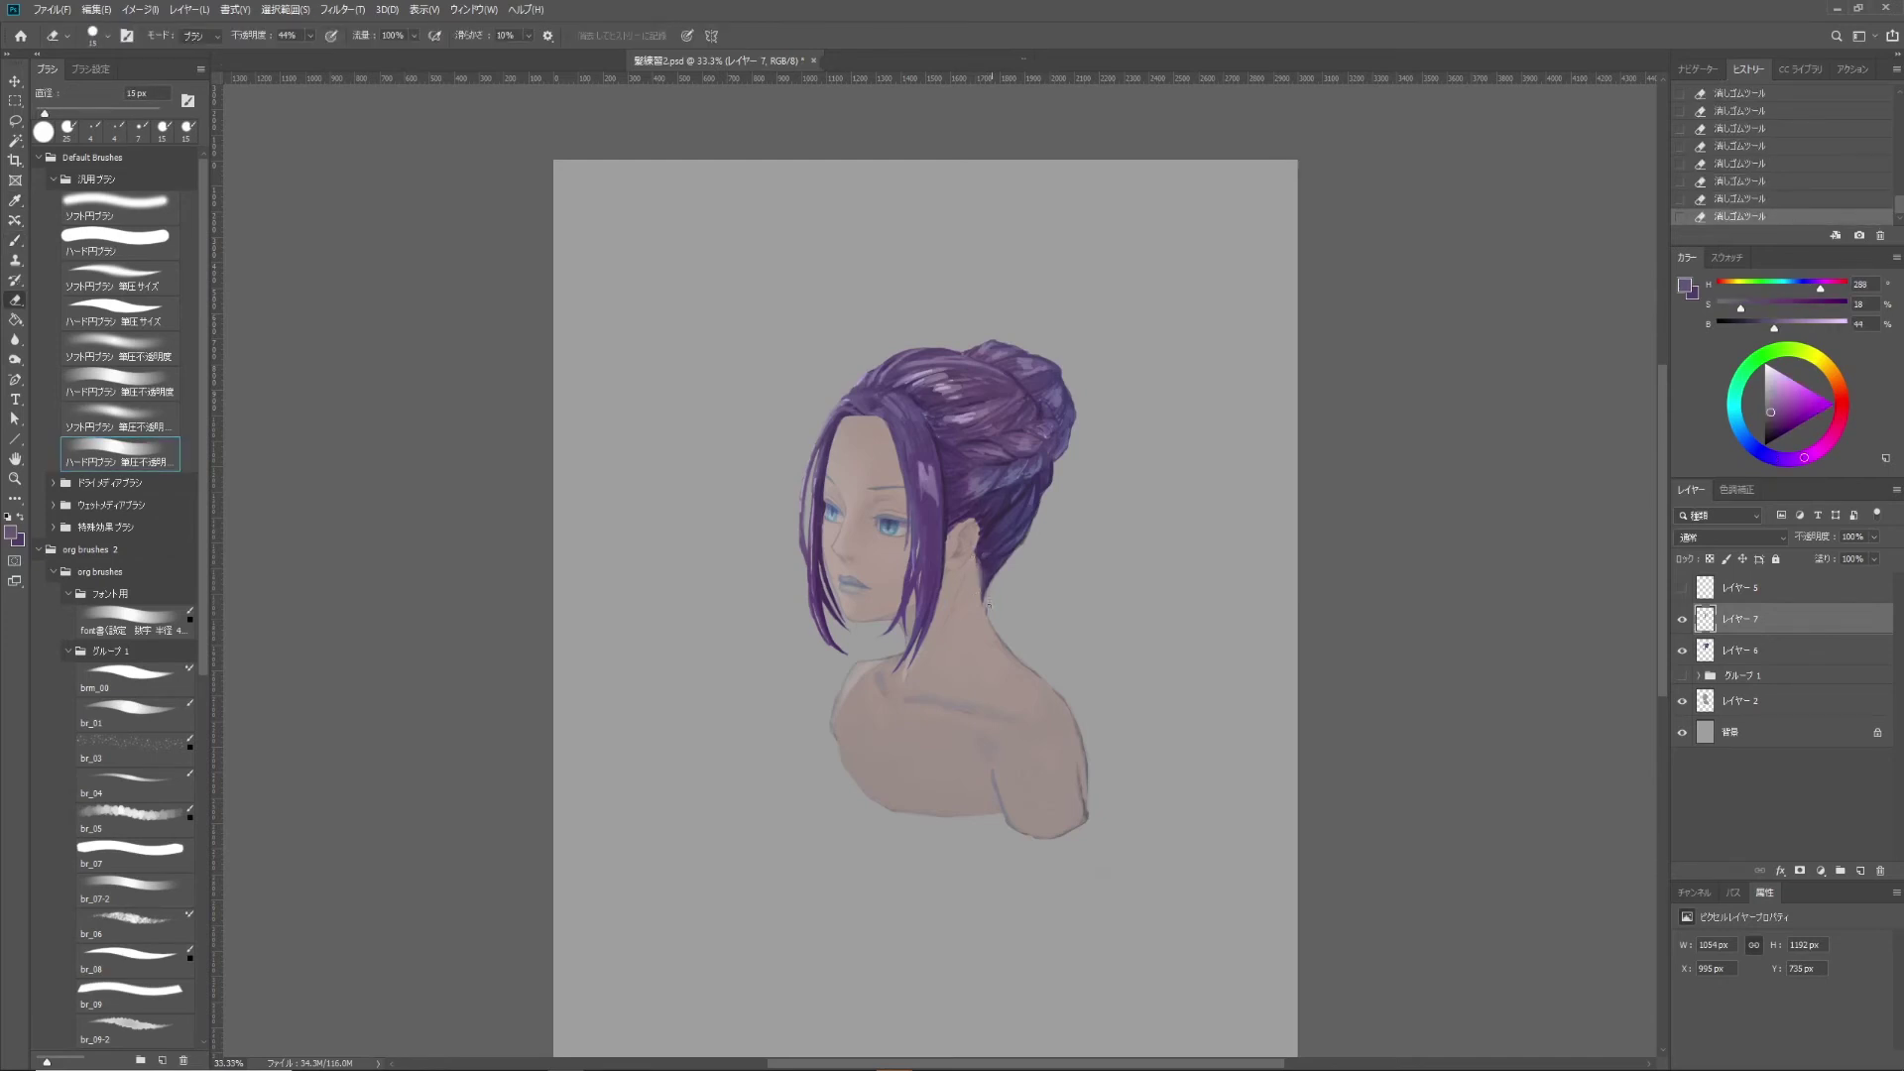
left_click(985, 587)
left_click(990, 593)
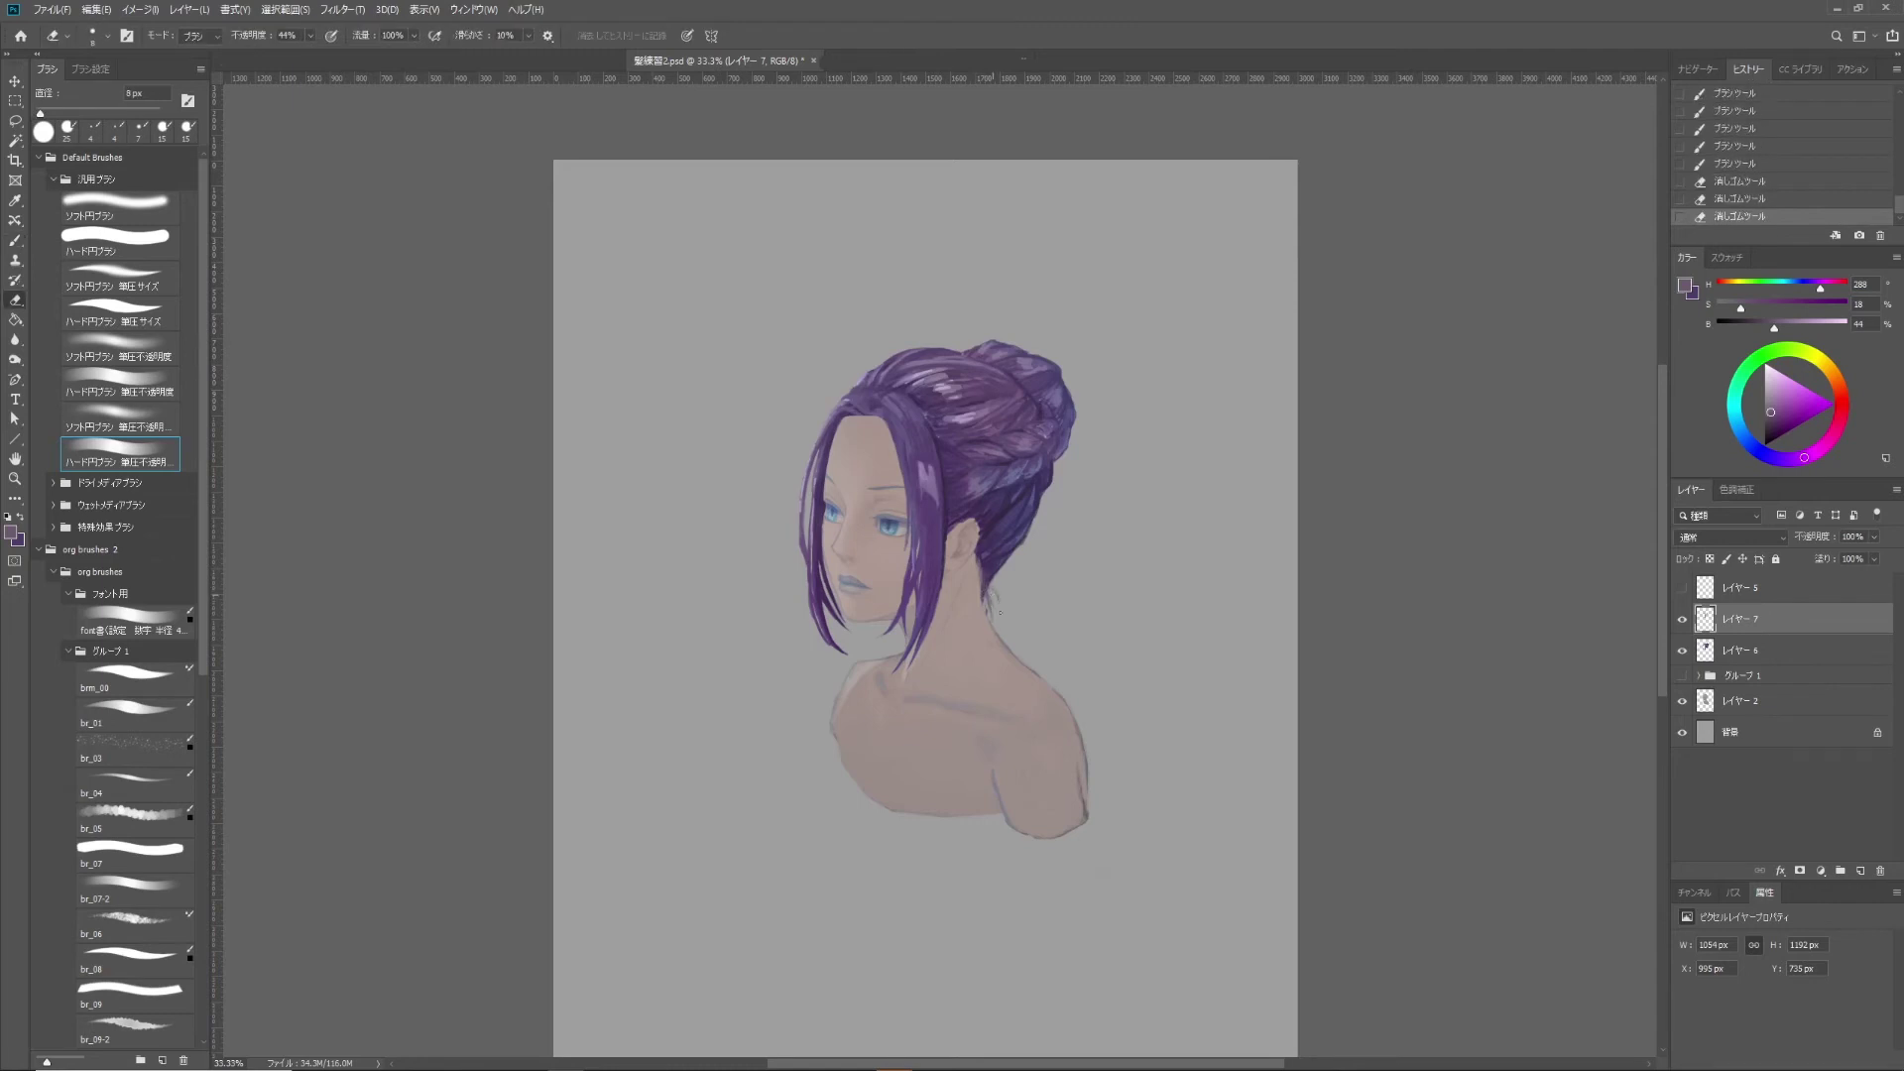
left_click(992, 595)
key("e")
left_click(990, 593)
left_click(989, 593)
left_click(990, 593)
Paint a thin purple strand across the top of the hair with a small brush.
key("b")
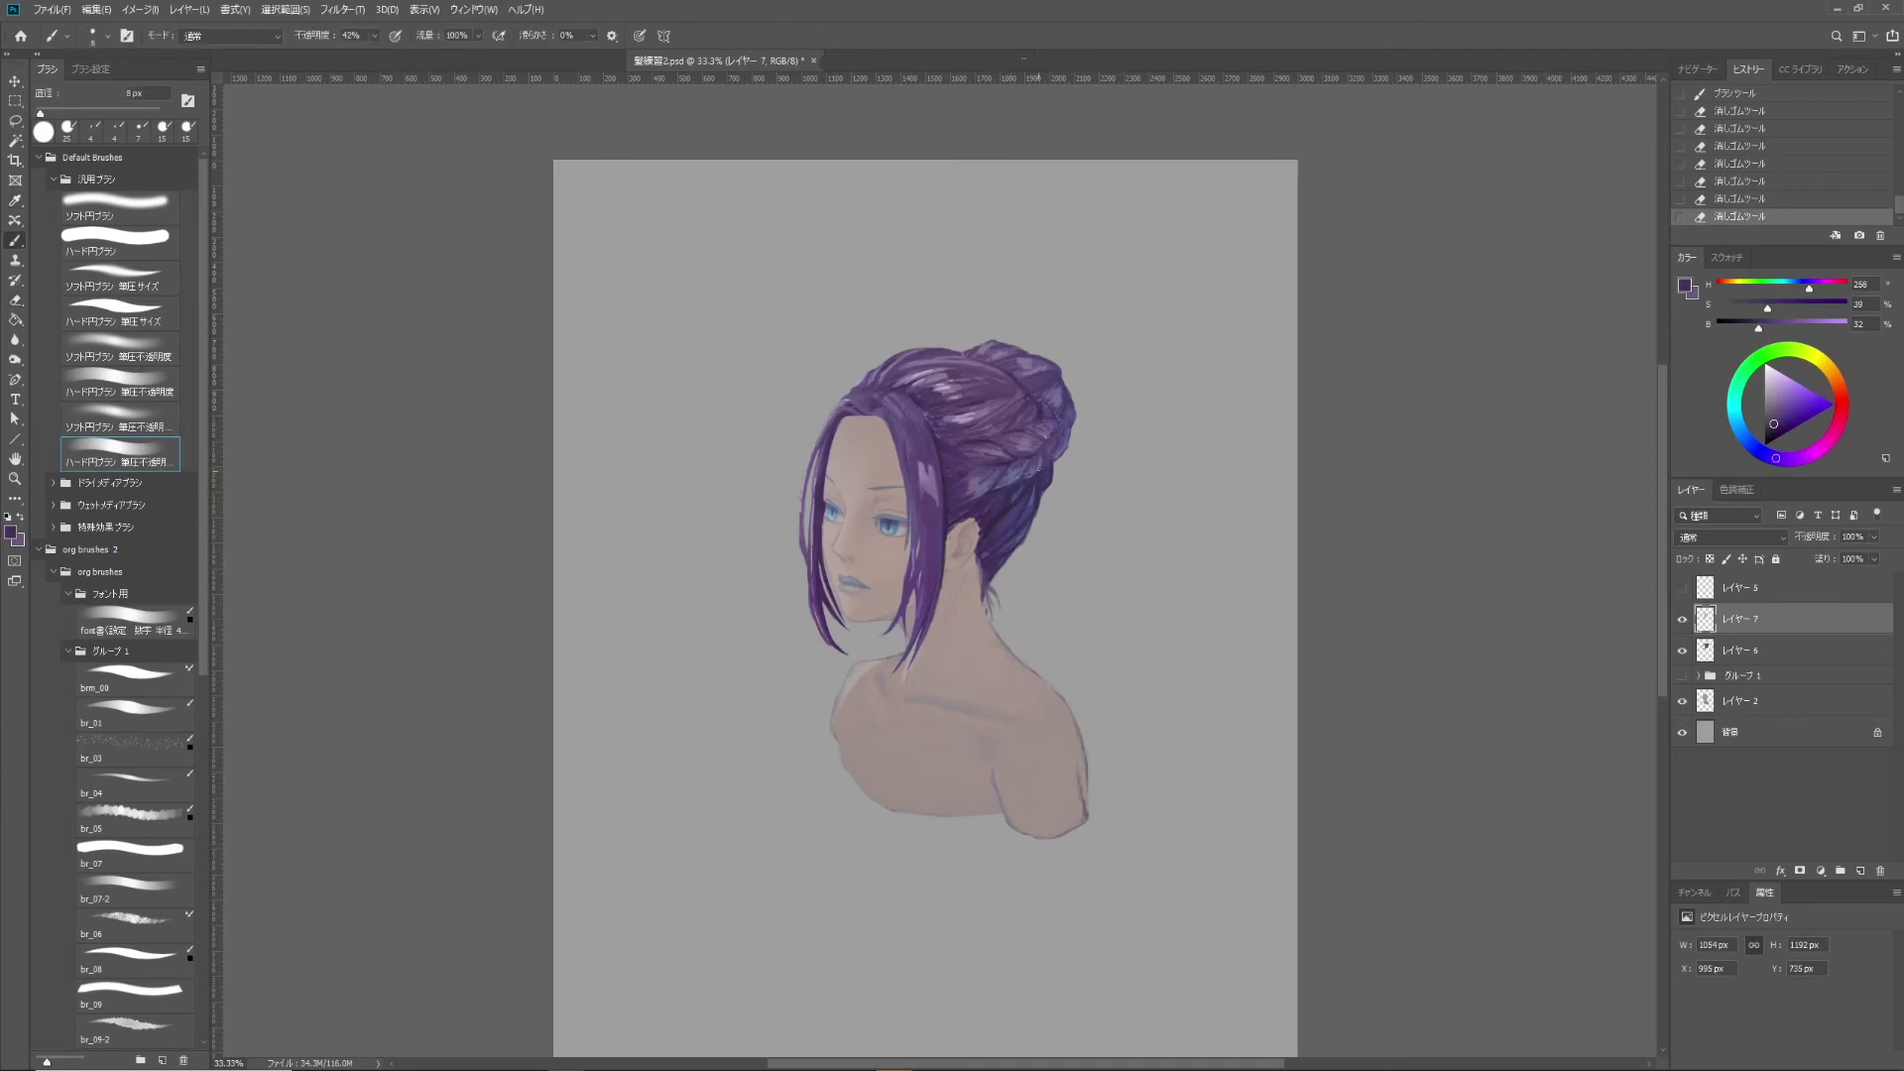
left_click(1043, 409)
left_click(1043, 410)
left_click(1044, 410)
key("bracketleft")
left_click(1044, 410)
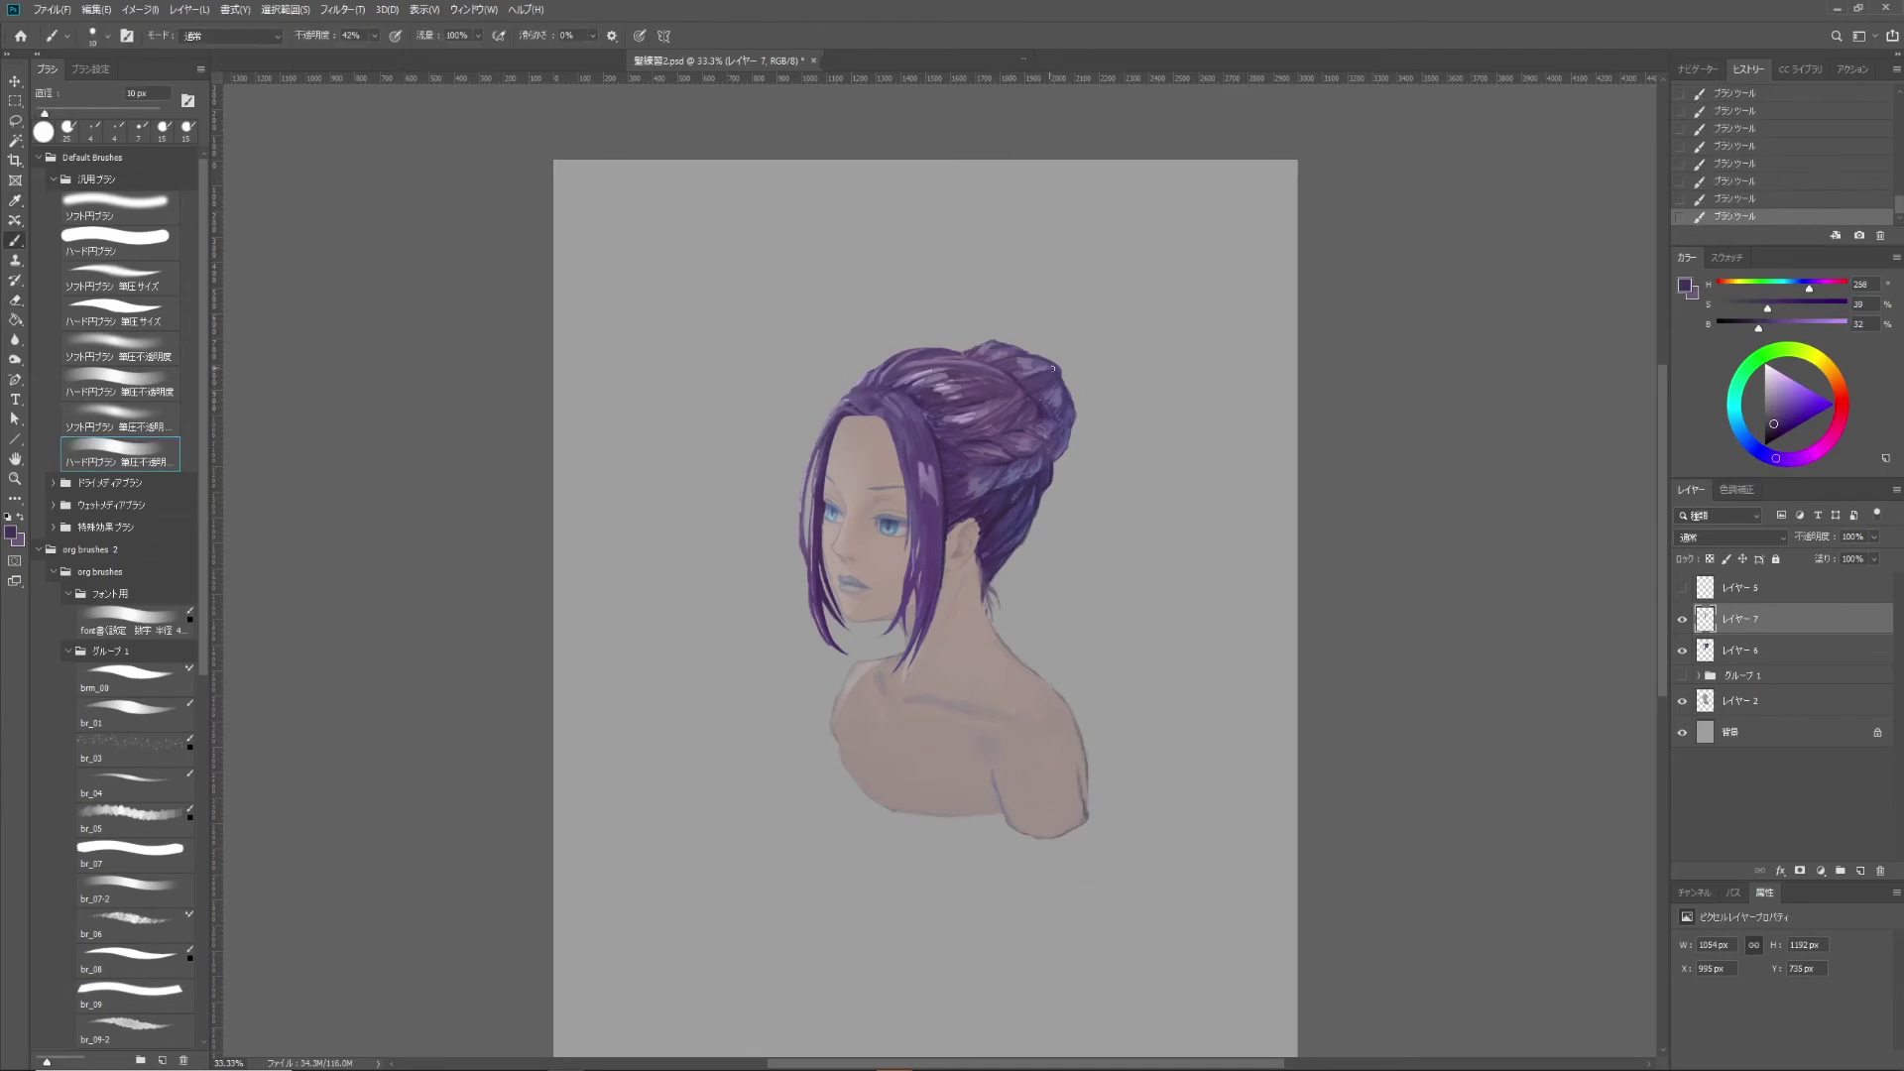
left_click(1067, 405)
key("bracketright")
key("ctrl+z")
key("bracketleft")
key("bracketleft")
key("bracketleft")
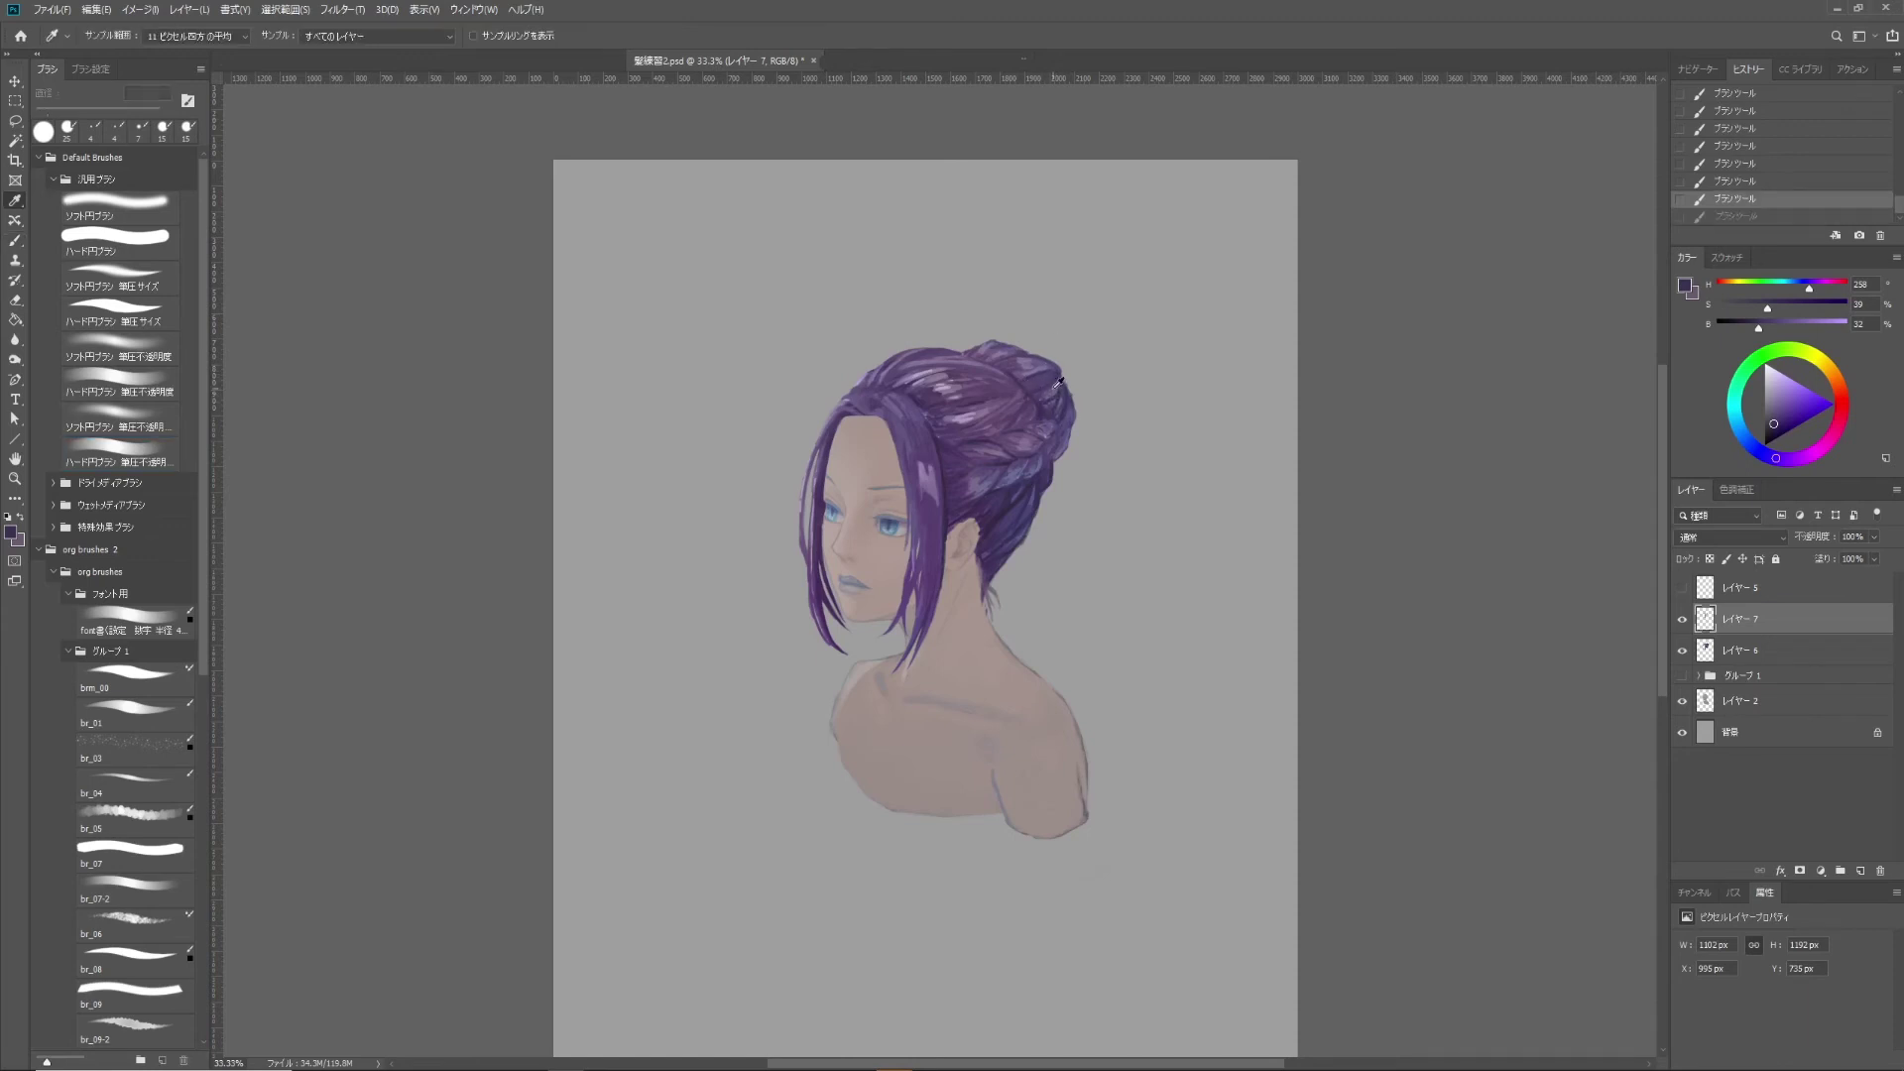
left_click_drag(1047, 381, 967, 349)
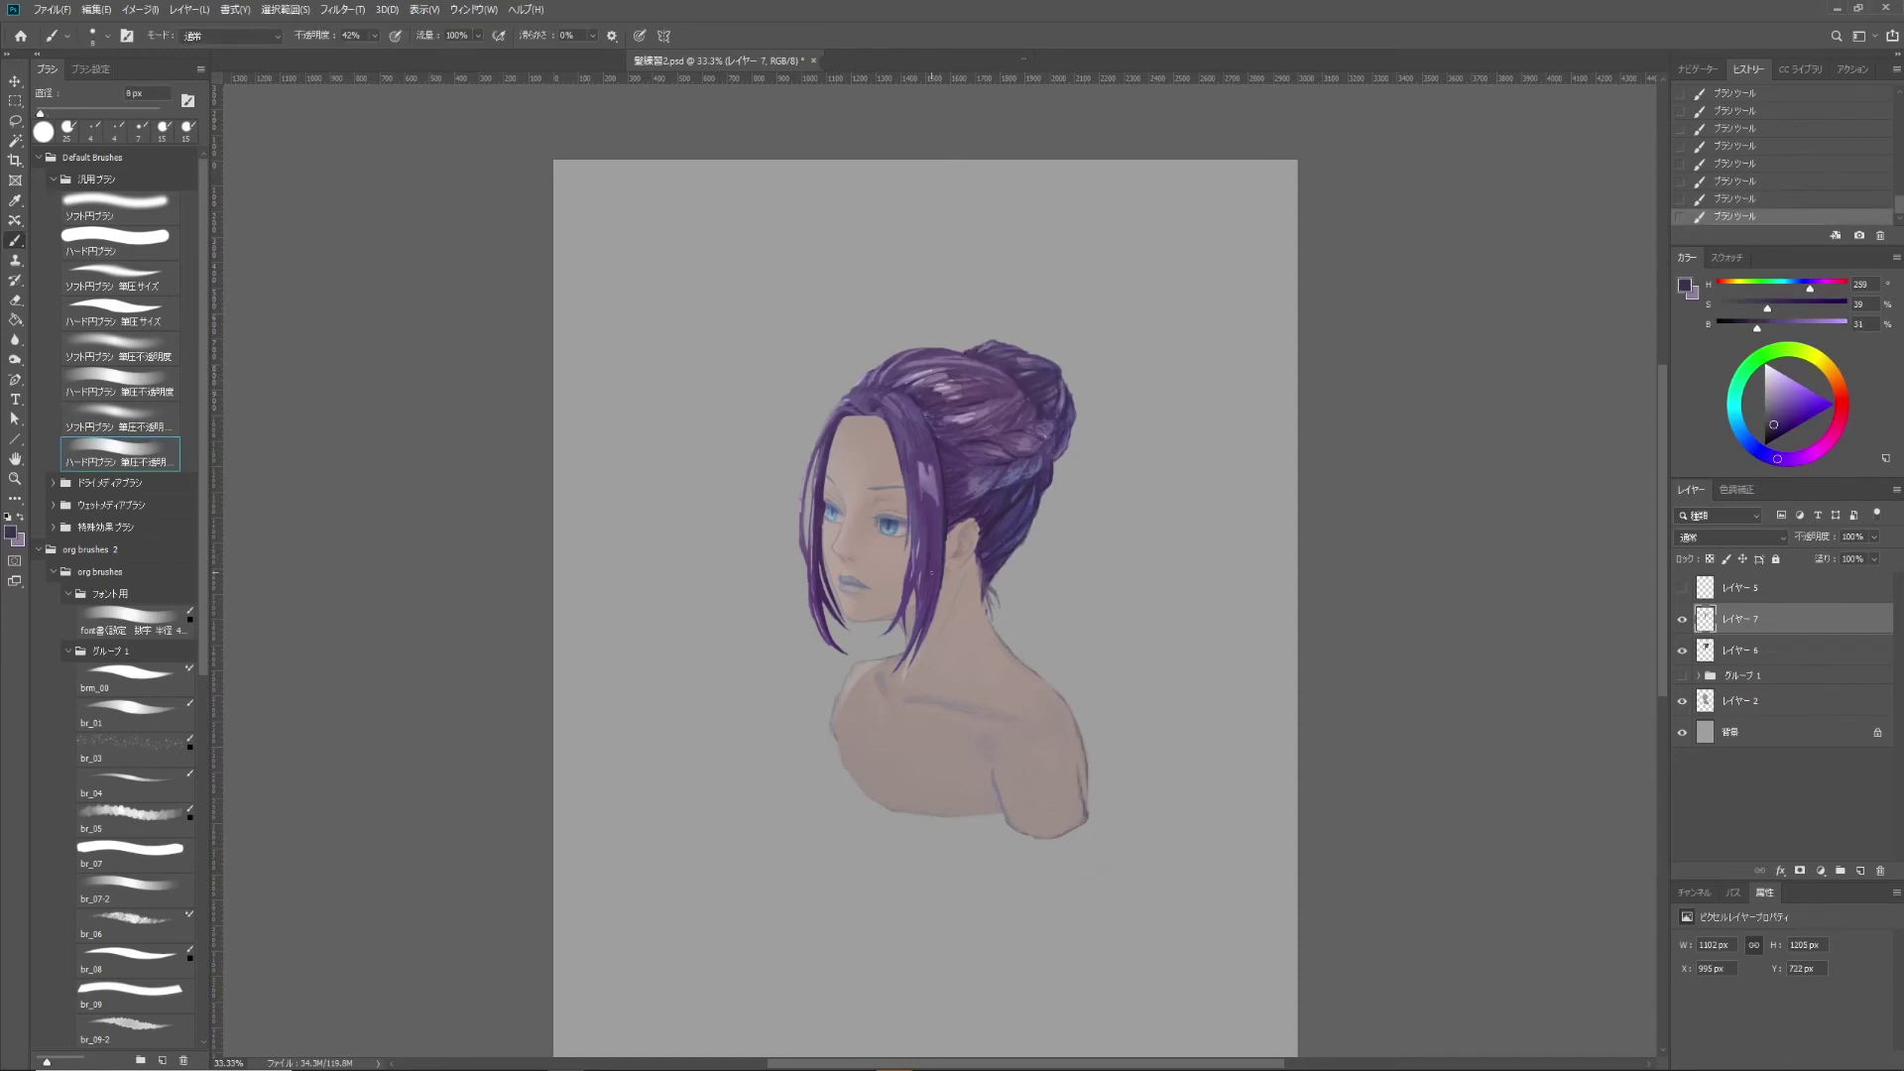
Sample lighter and darker hair purples and paint a strand along the side of the hair.
left_click(933, 531, "alt")
left_click(928, 587, "alt")
left_click_drag(928, 586, 912, 589)
left_click(933, 546, "alt")
key("bracketleft")
key("bracketleft")
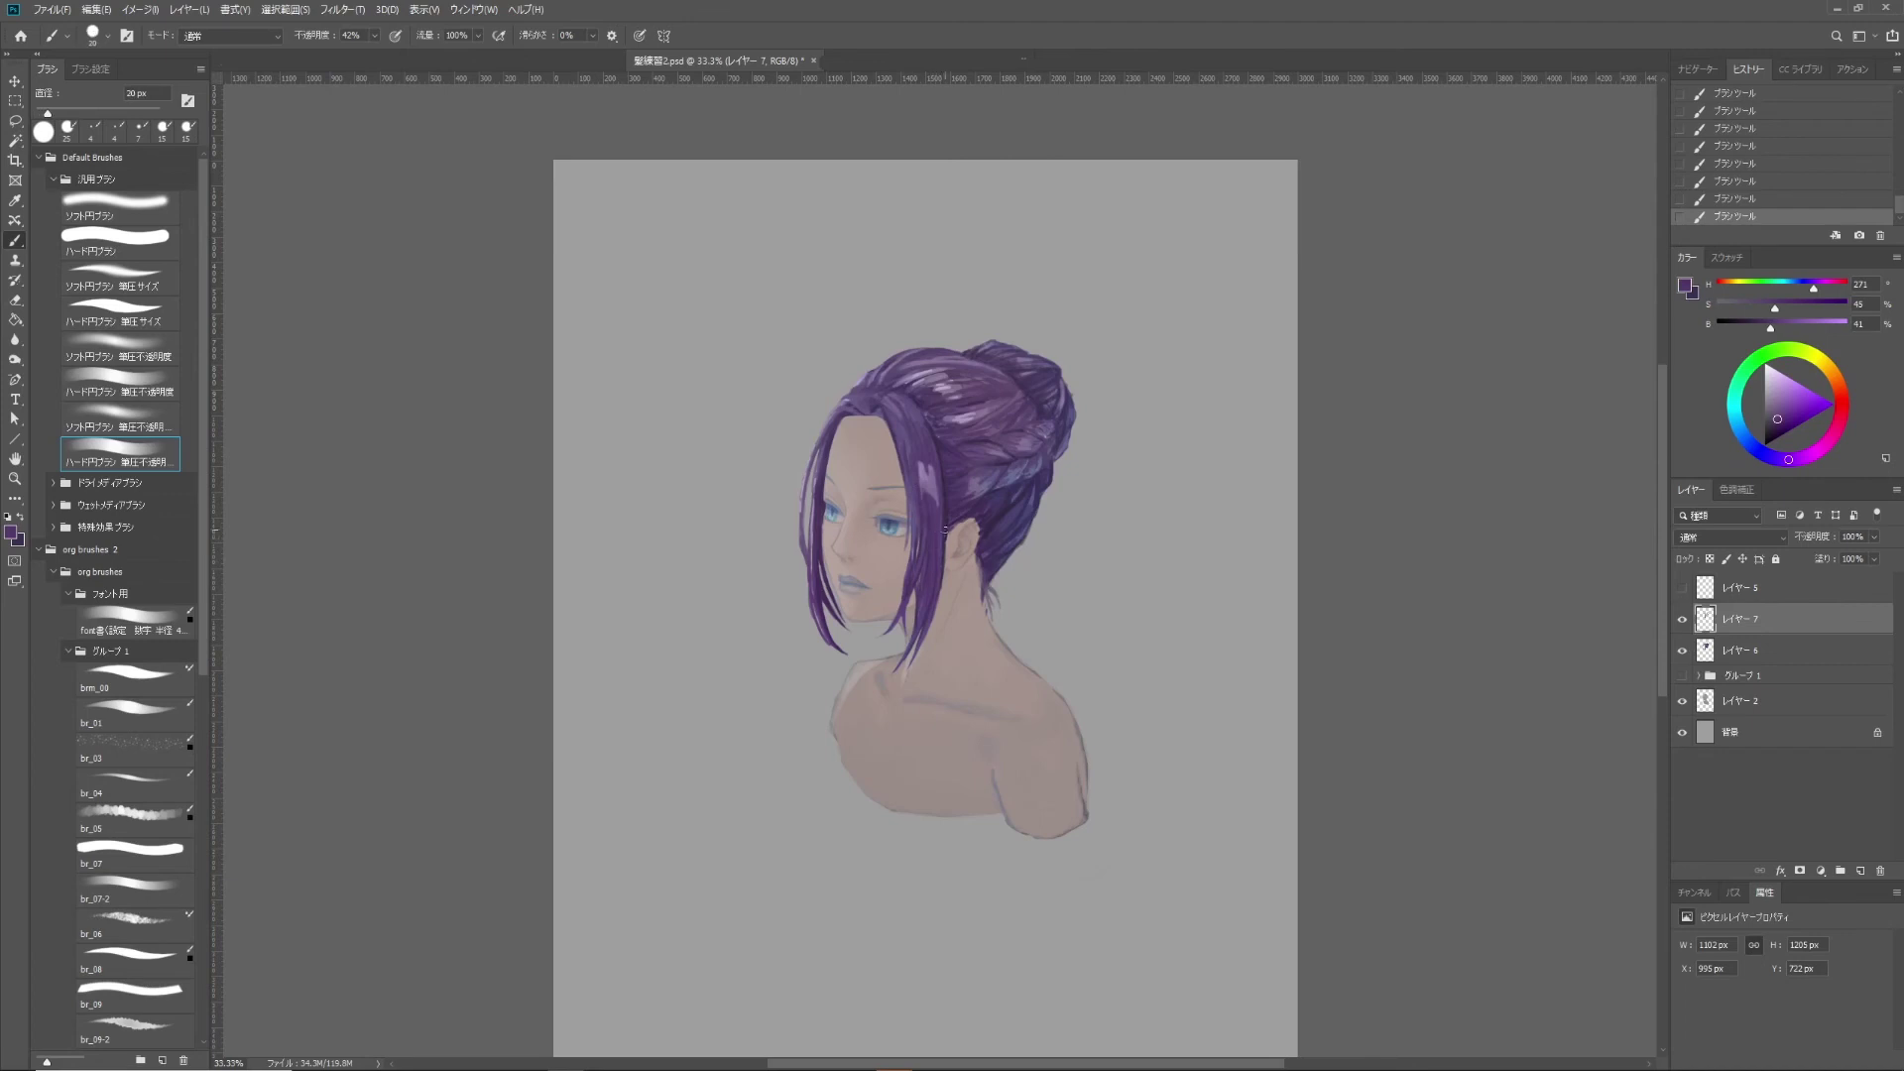
left_click(932, 571, "alt")
key("bracketright")
Toggle undo and redo on the latest hair strokes to compare, keeping them.
key("bracketleft")
key("bracketleft")
key("ctrl+z")
key("ctrl+z")
key("ctrl+shift+z")
key("ctrl+shift+z")
key("ctrl+z")
key("ctrl+z")
key("ctrl+shift+z")
key("ctrl+shift+z")
key("bracketleft")
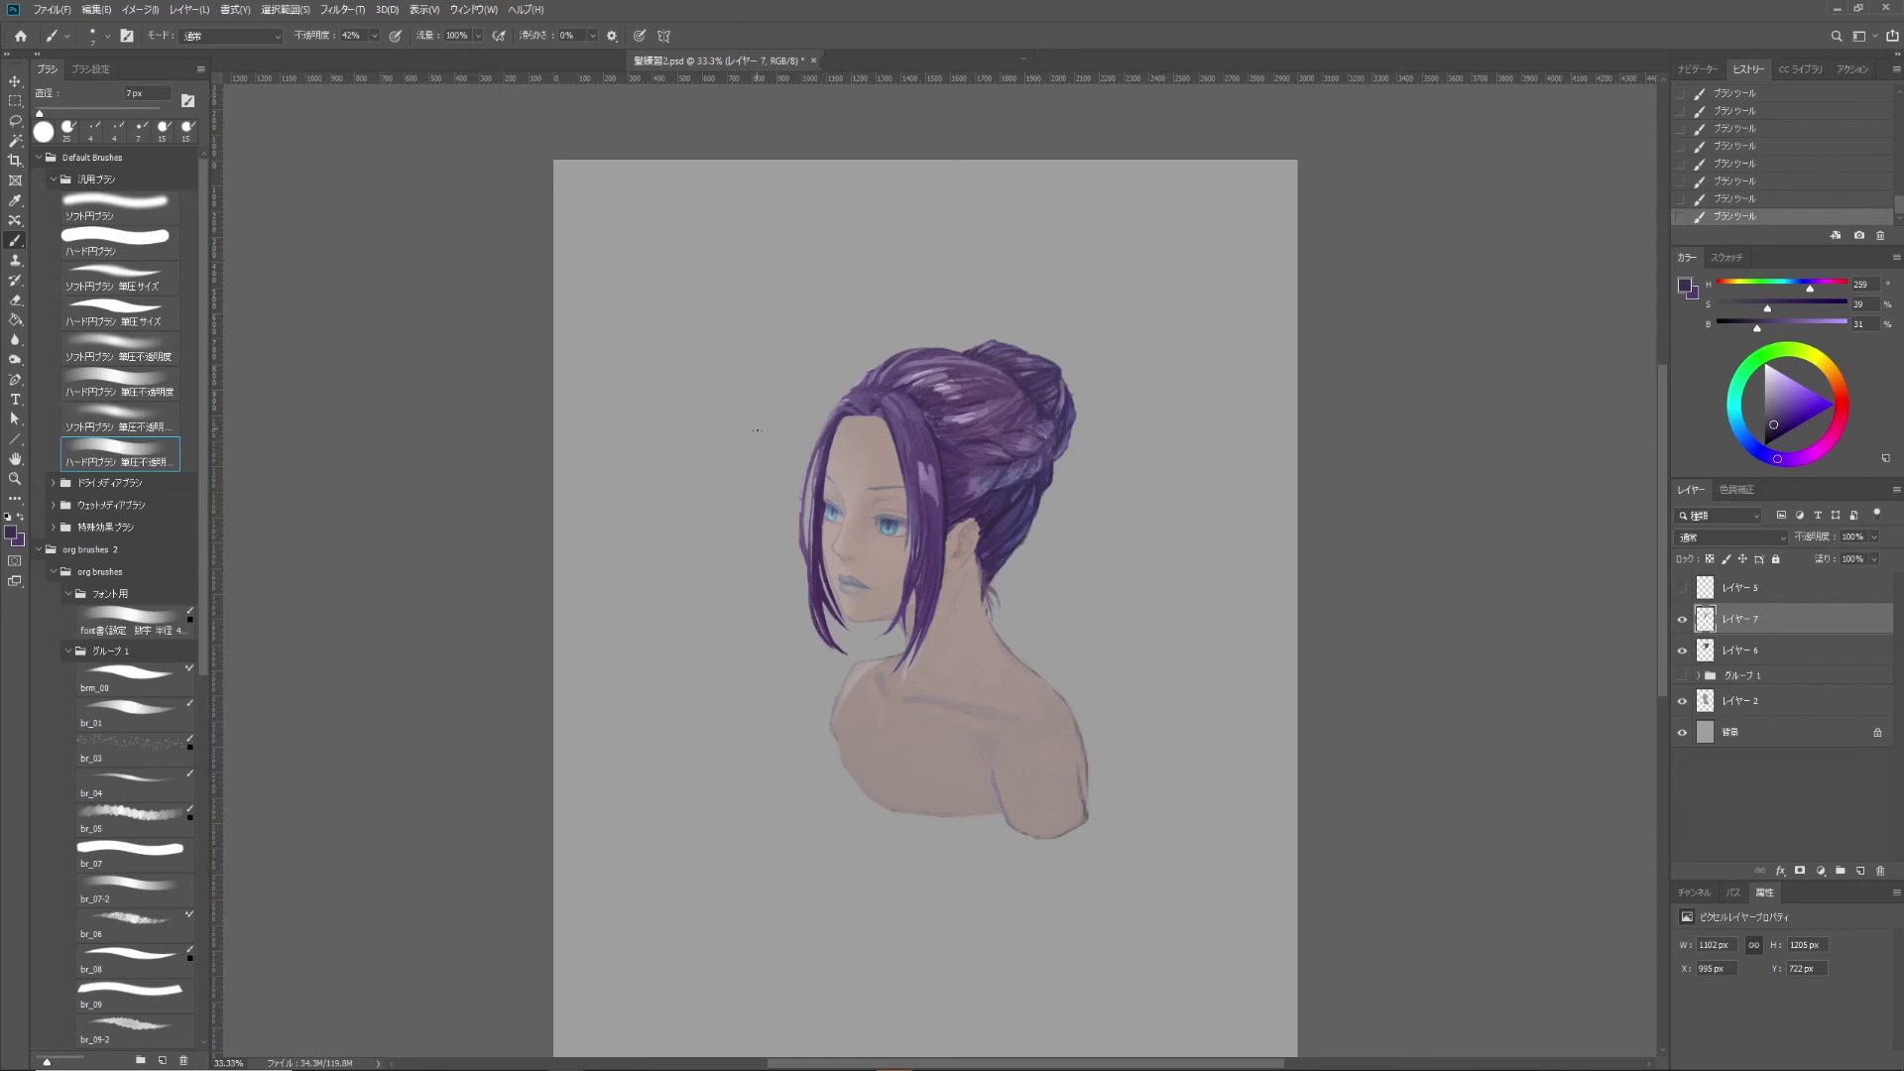
key("bracketright")
key("ctrl+z")
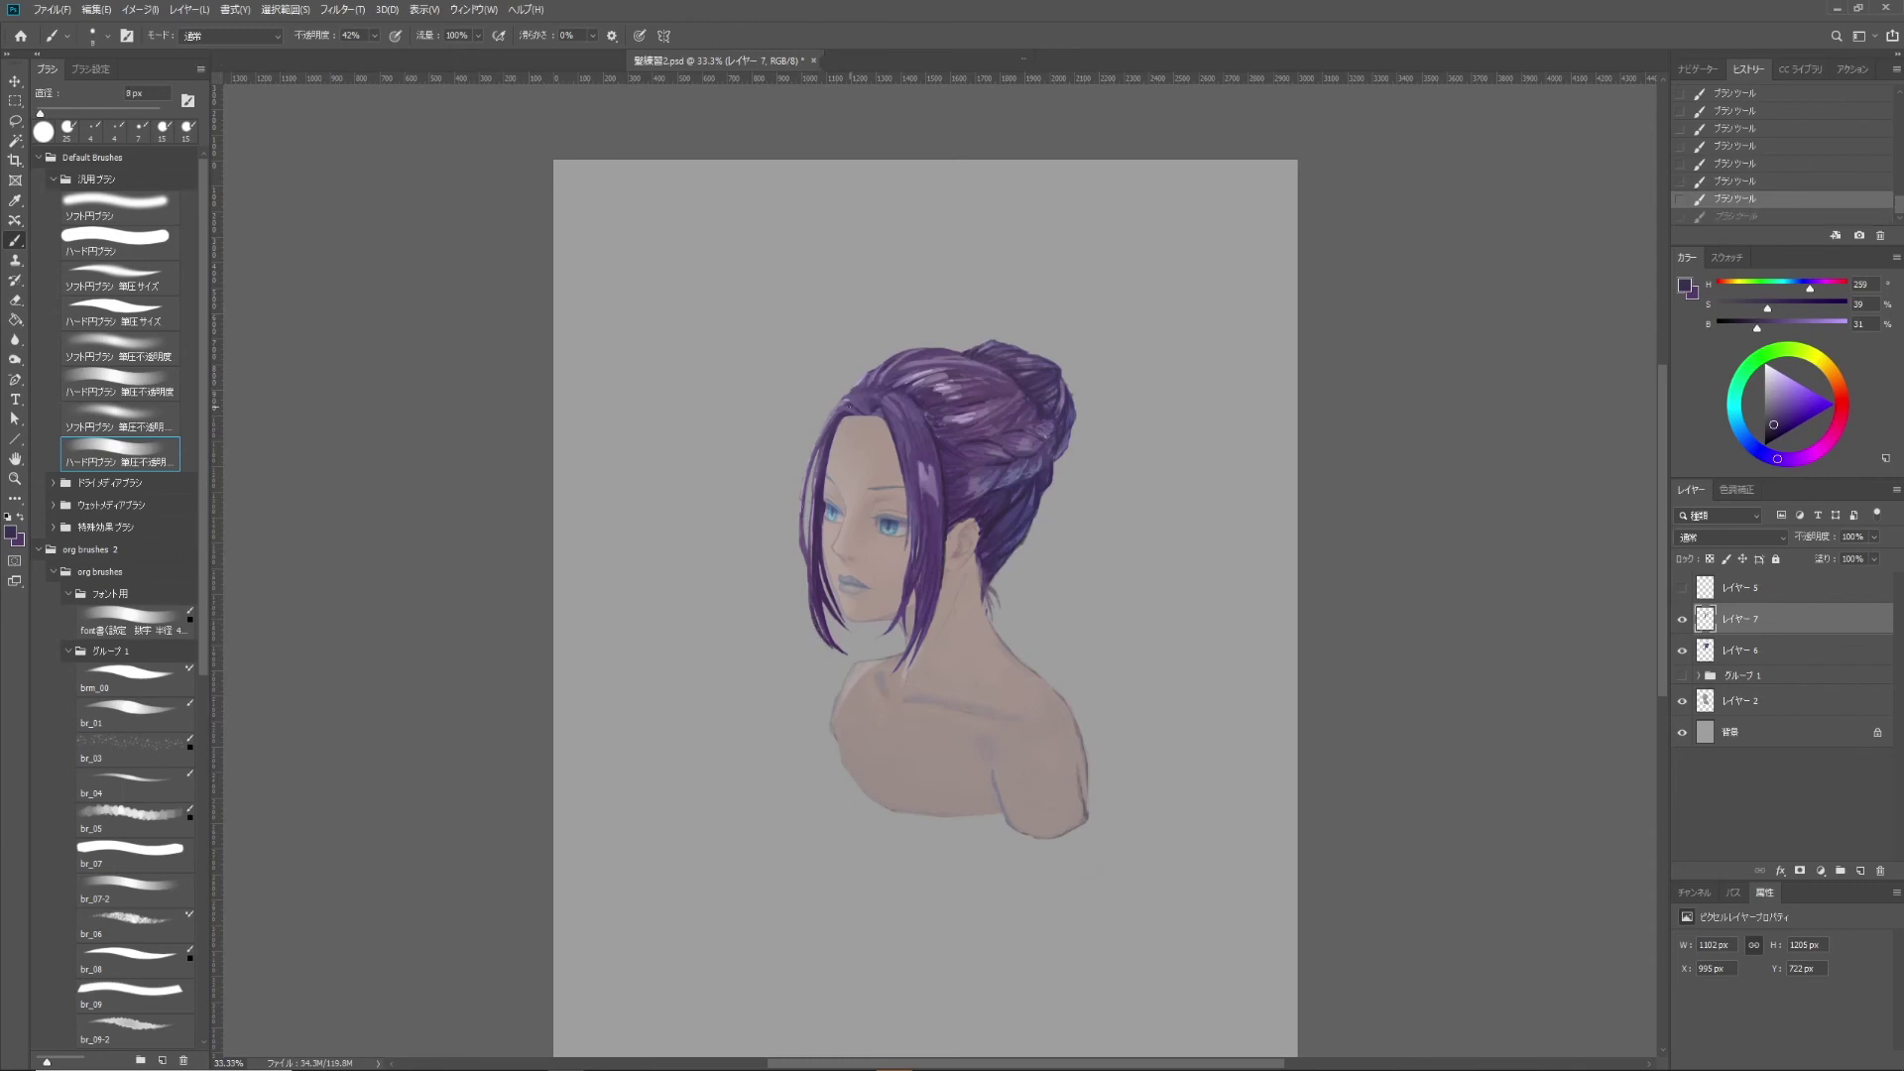
key("ctrl+shift+z")
key("bracketleft")
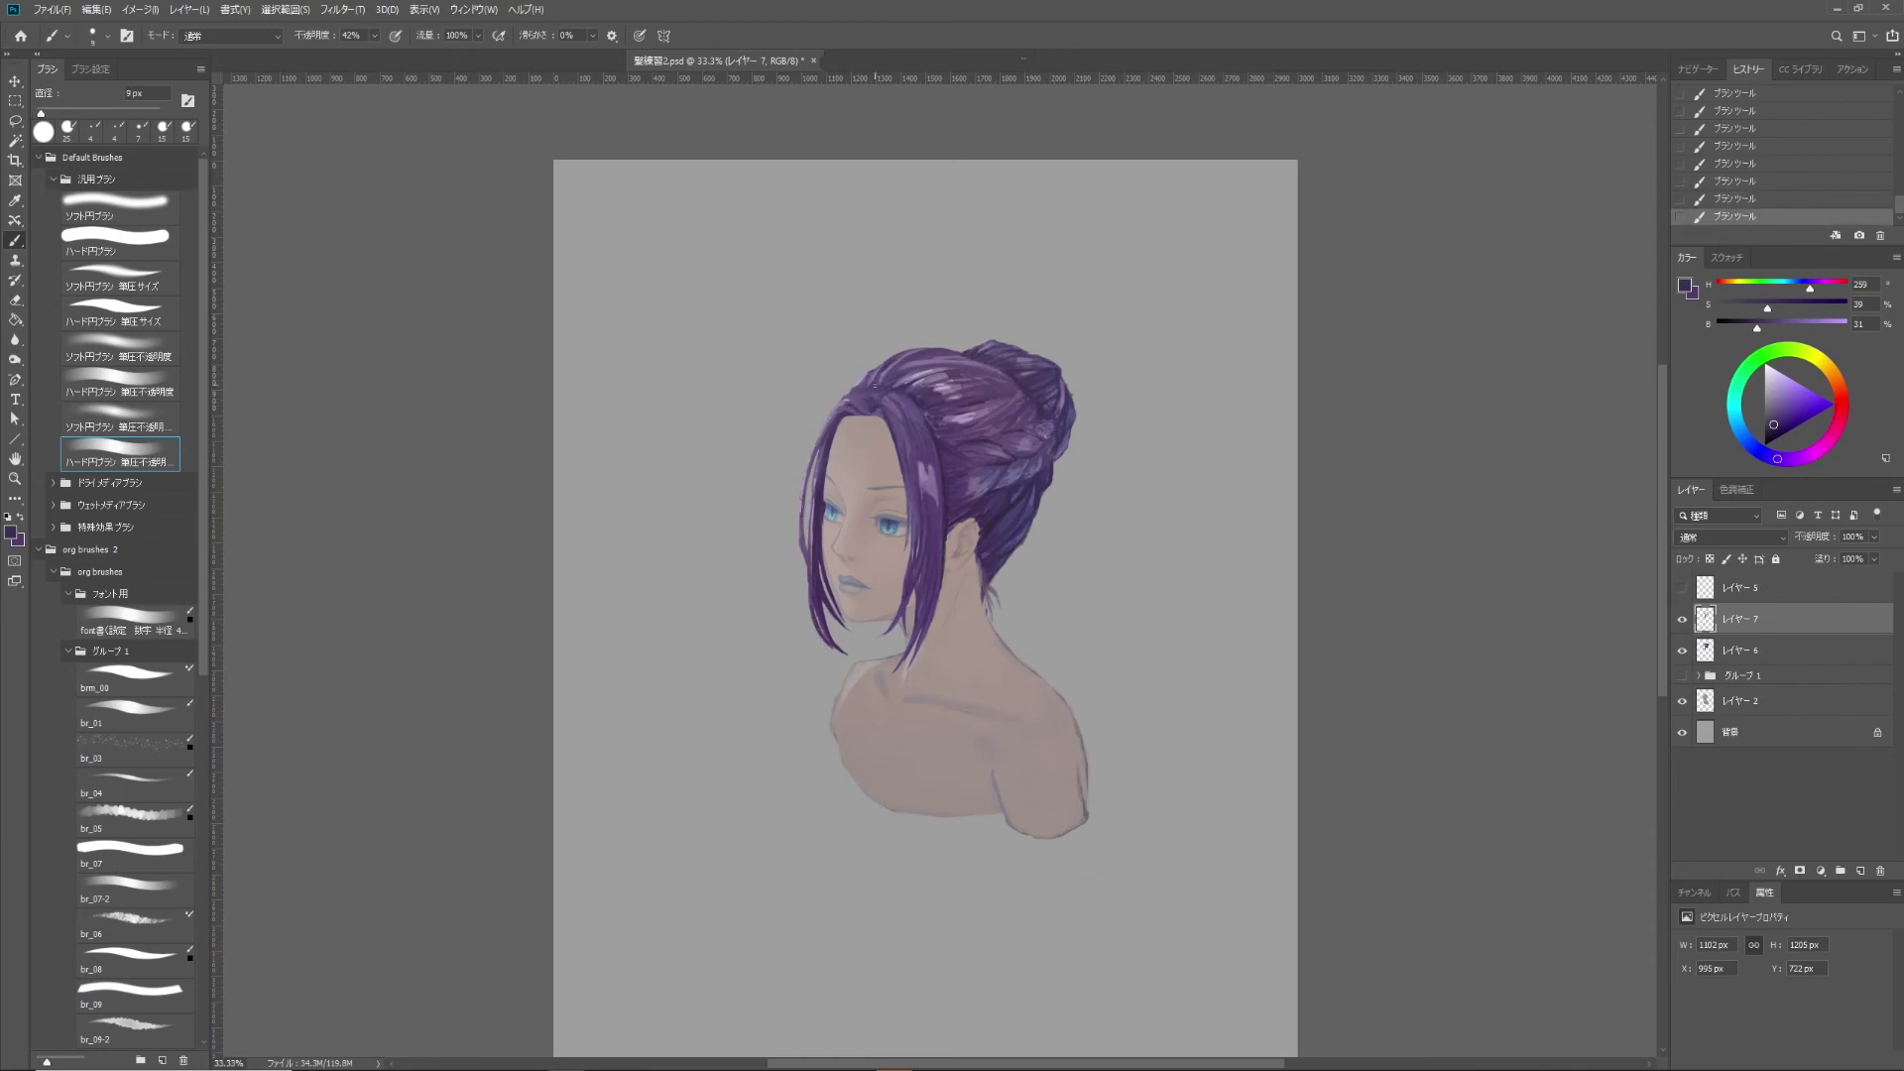
key("ctrl+z")
key("ctrl+shift+z")
key("bracketleft")
key("ctrl+z")
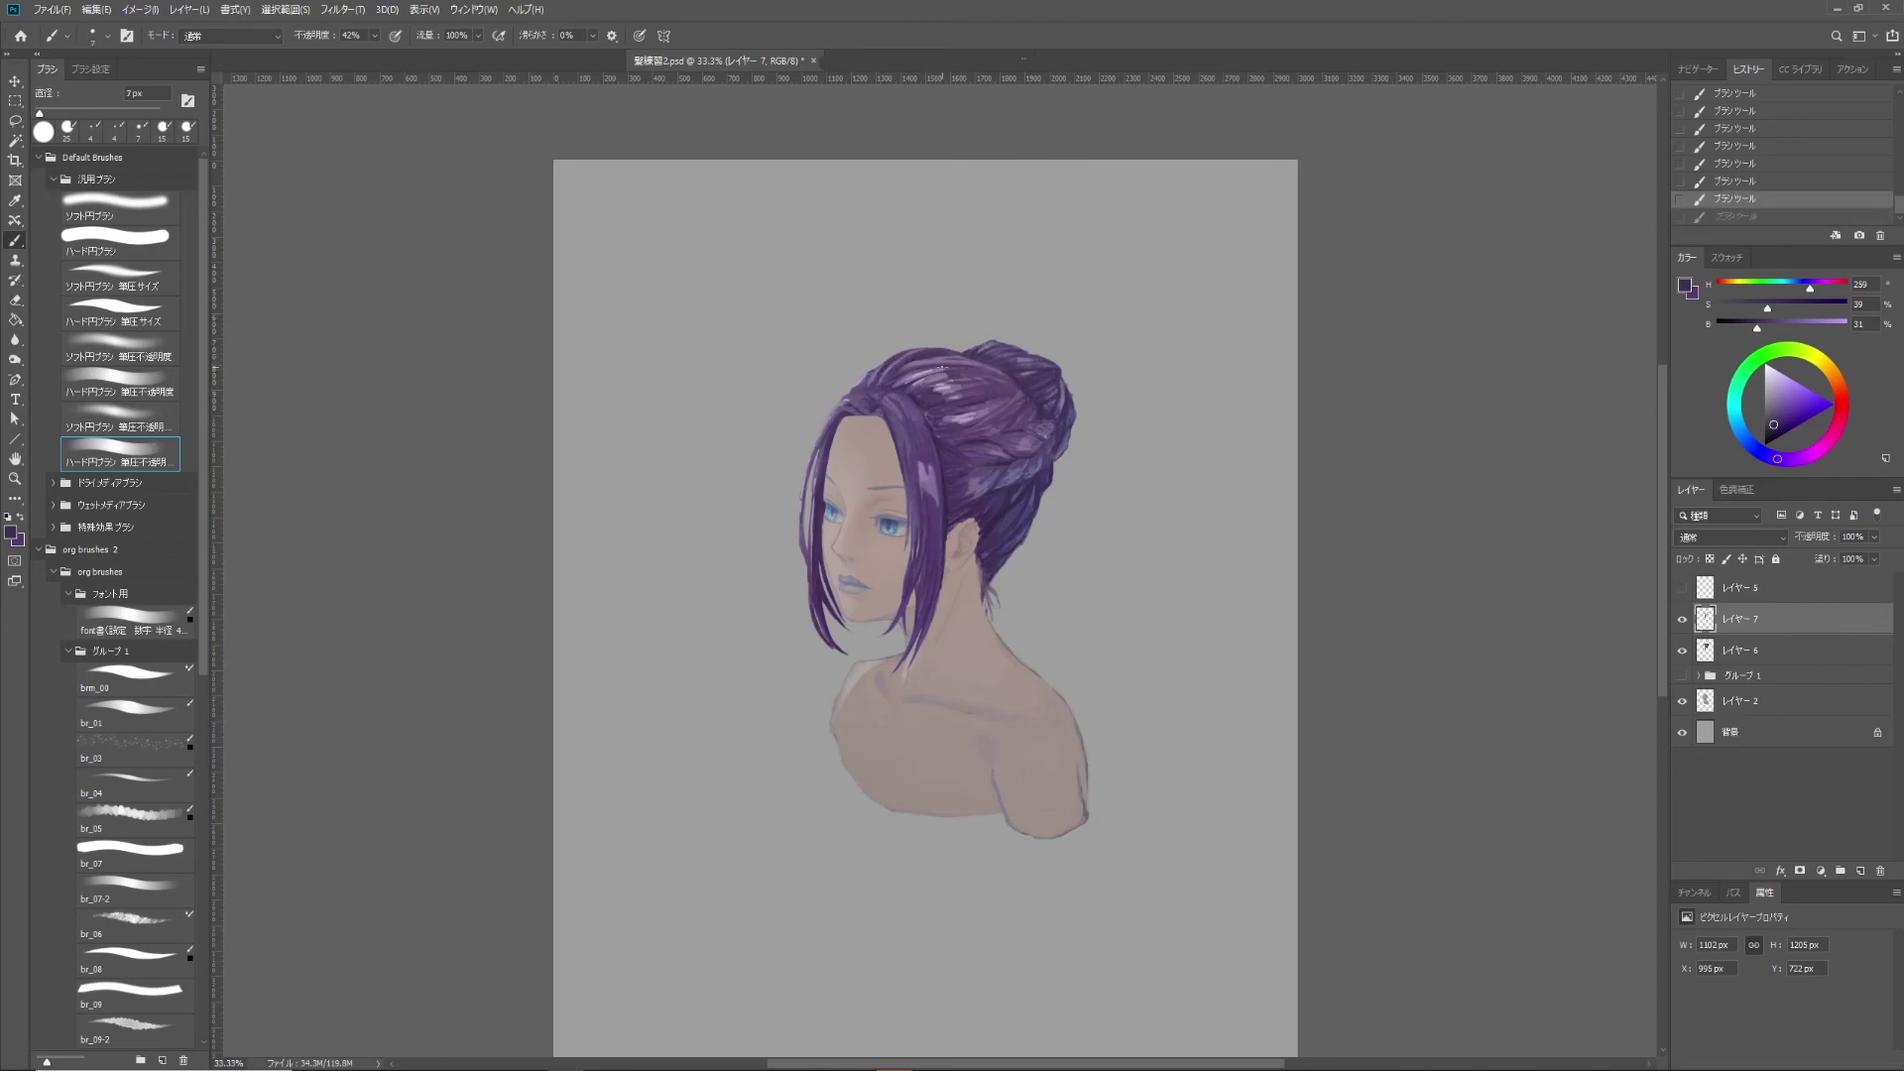
key("ctrl+shift+z")
key("bracketleft")
key("ctrl+z")
key("ctrl+shift+z")
key("bracketright")
key("bracketright")
key("bracketright")
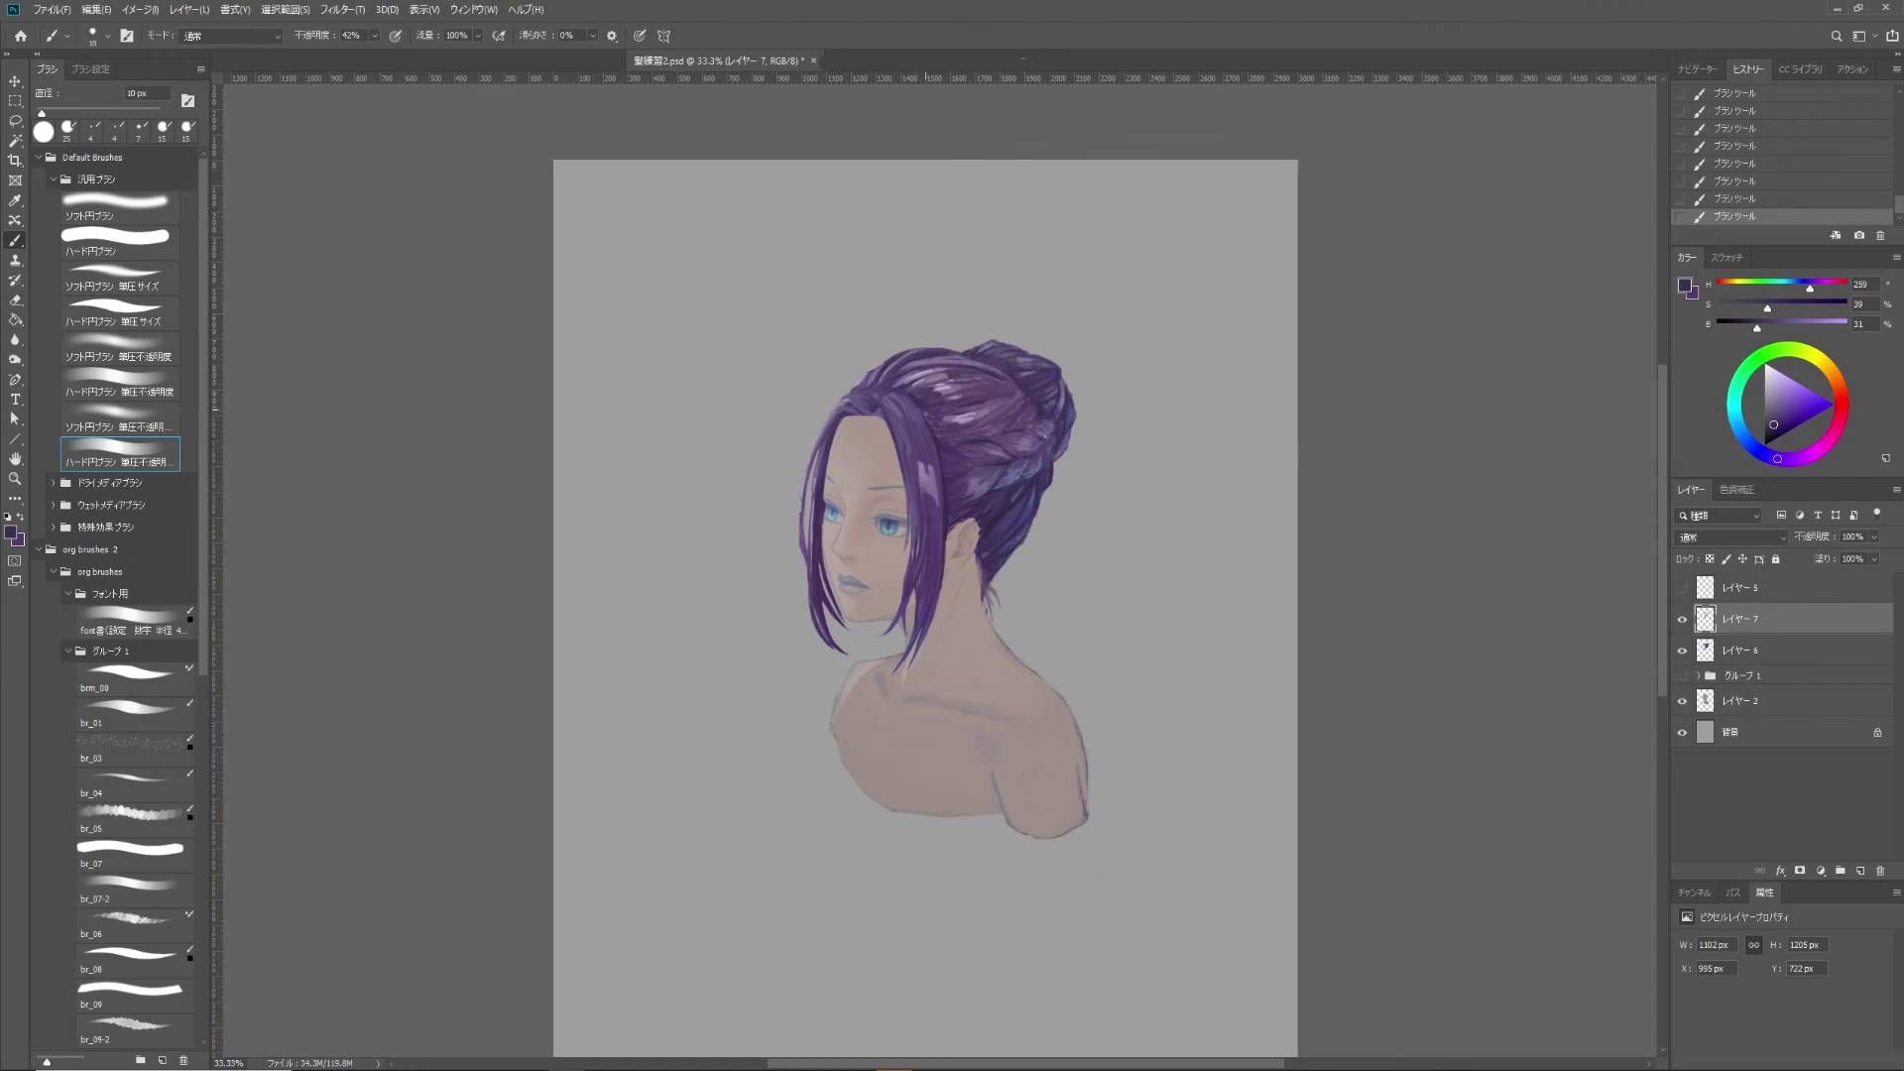
Sample deep purple from the bun, paint a dark strand on the updo, and save.
left_click(938, 402, "alt")
left_click(996, 396, "alt")
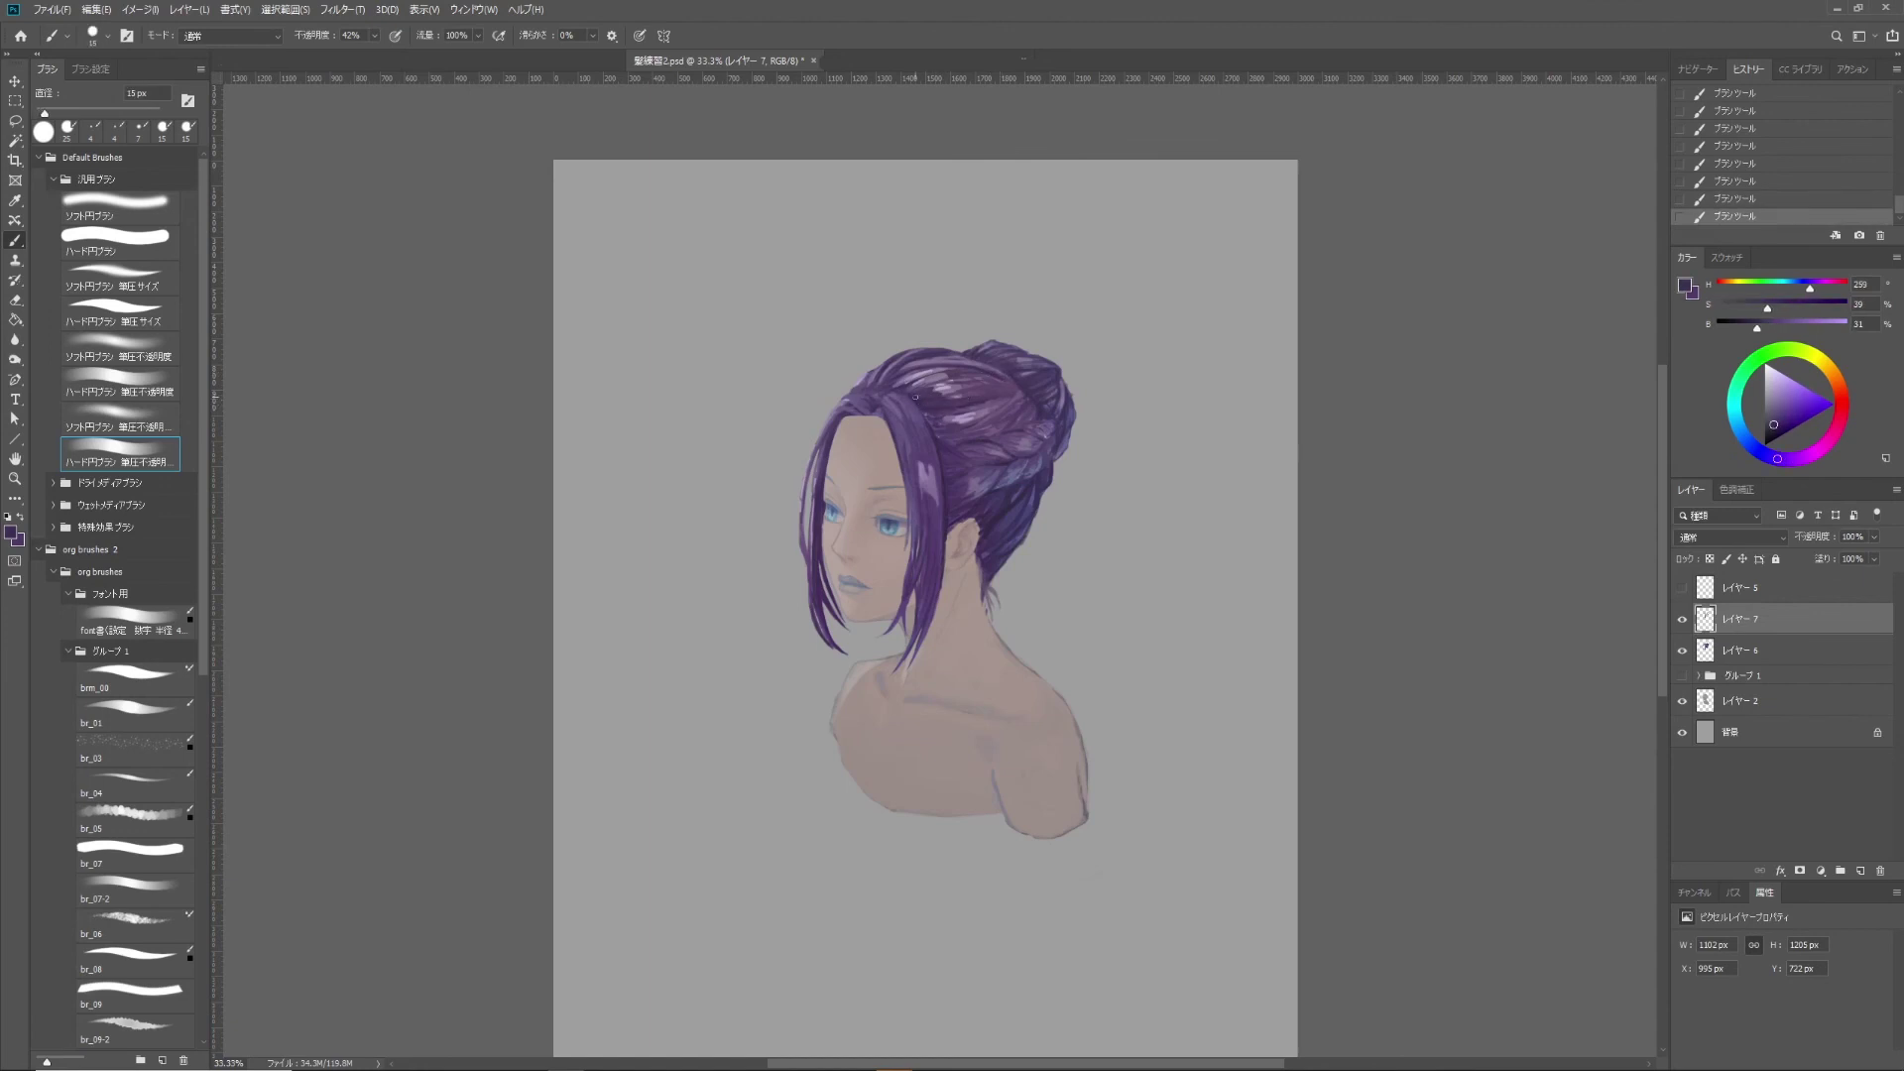
left_click(1003, 392, "alt")
key("bracketright")
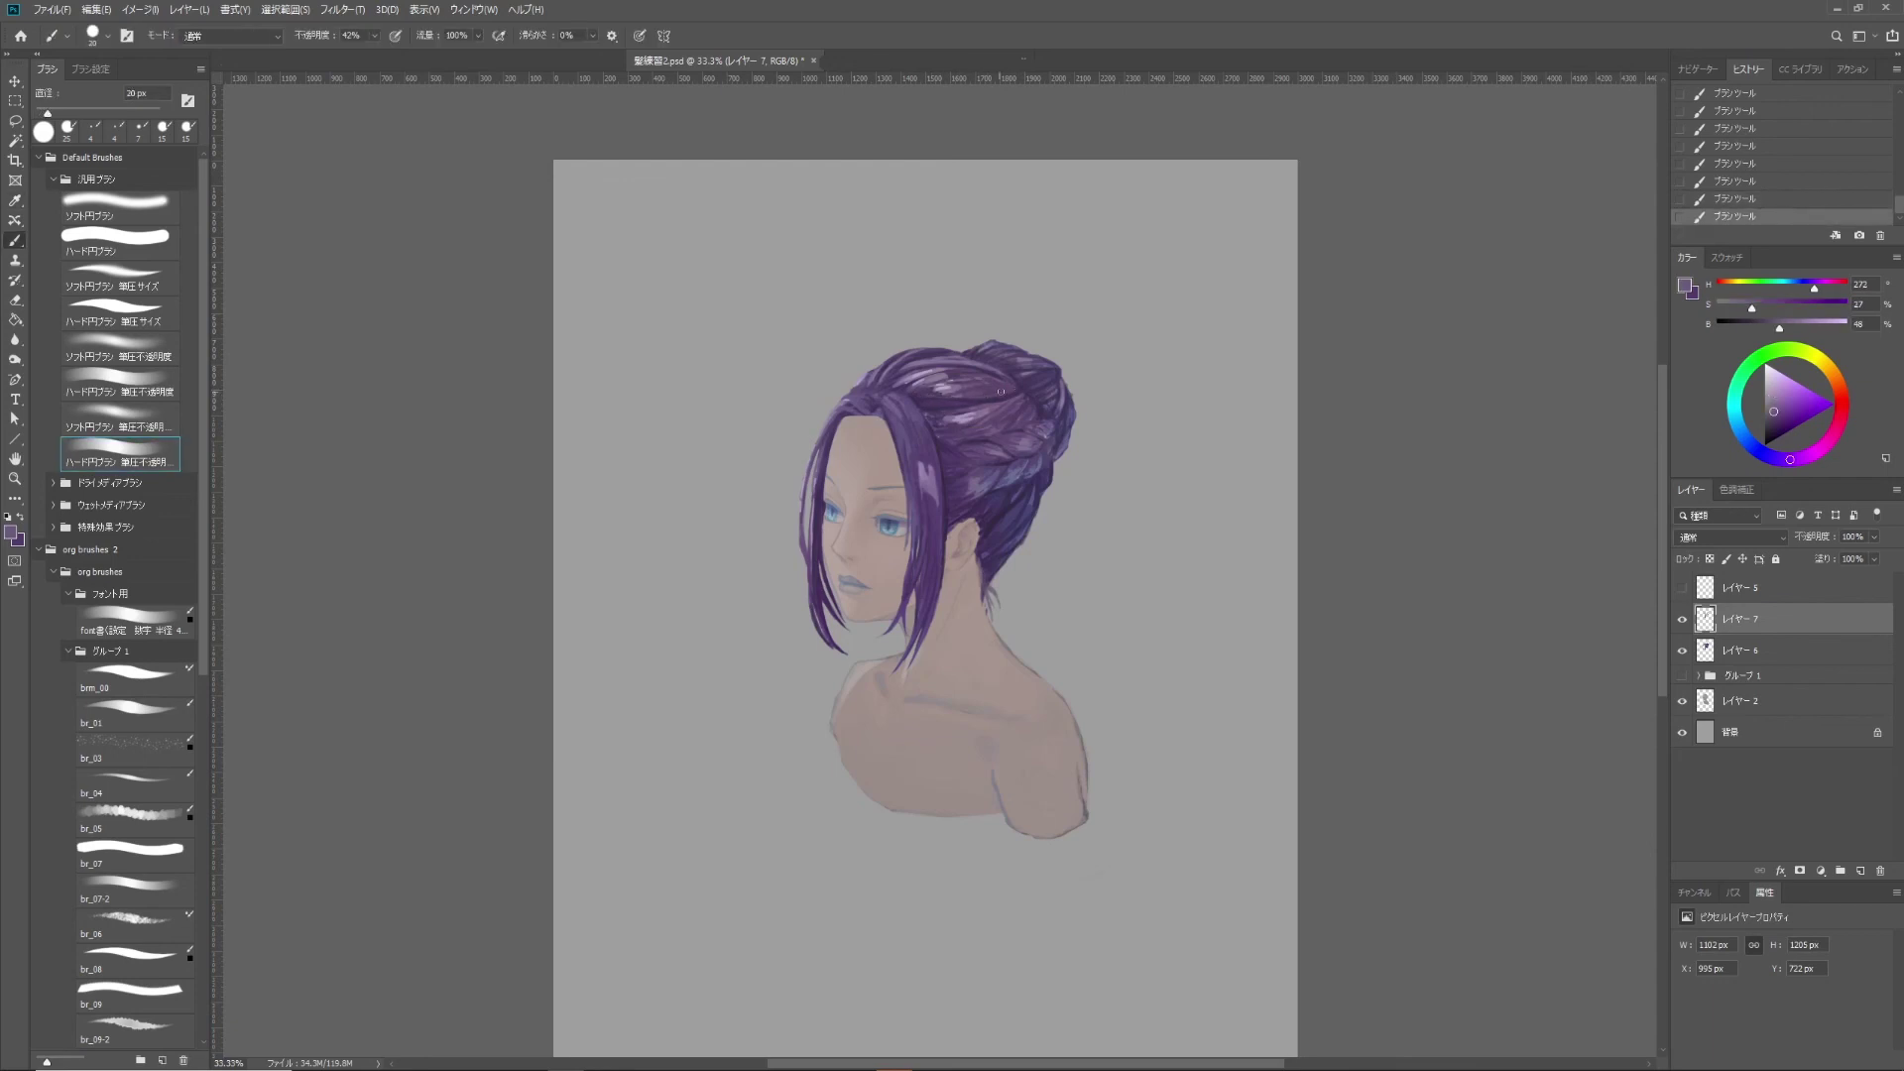
left_click(1020, 373, "alt")
key("bracketleft")
key("bracketright")
left_click(930, 392, "alt")
key("bracketleft")
key("bracketleft")
left_click(914, 389, "alt")
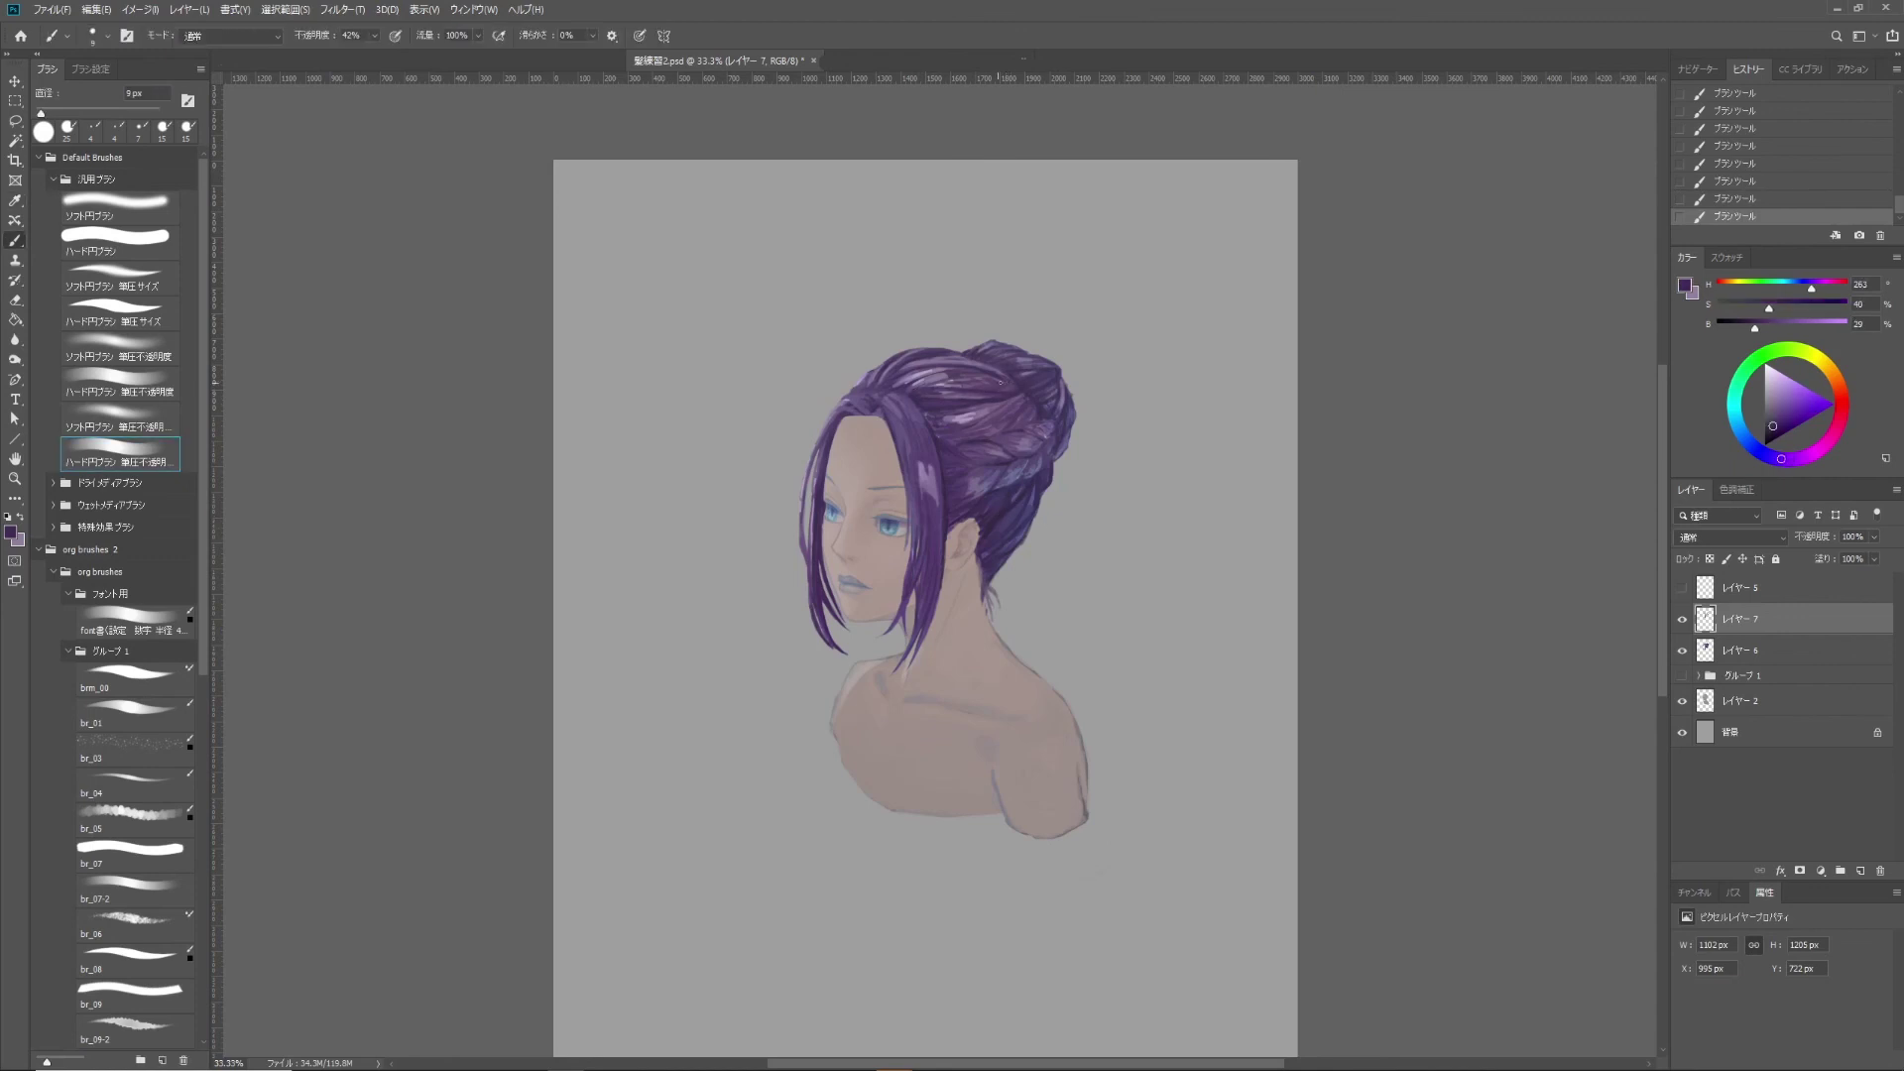
key("bracketright")
key("bracketright")
left_click_drag(970, 422, 999, 418)
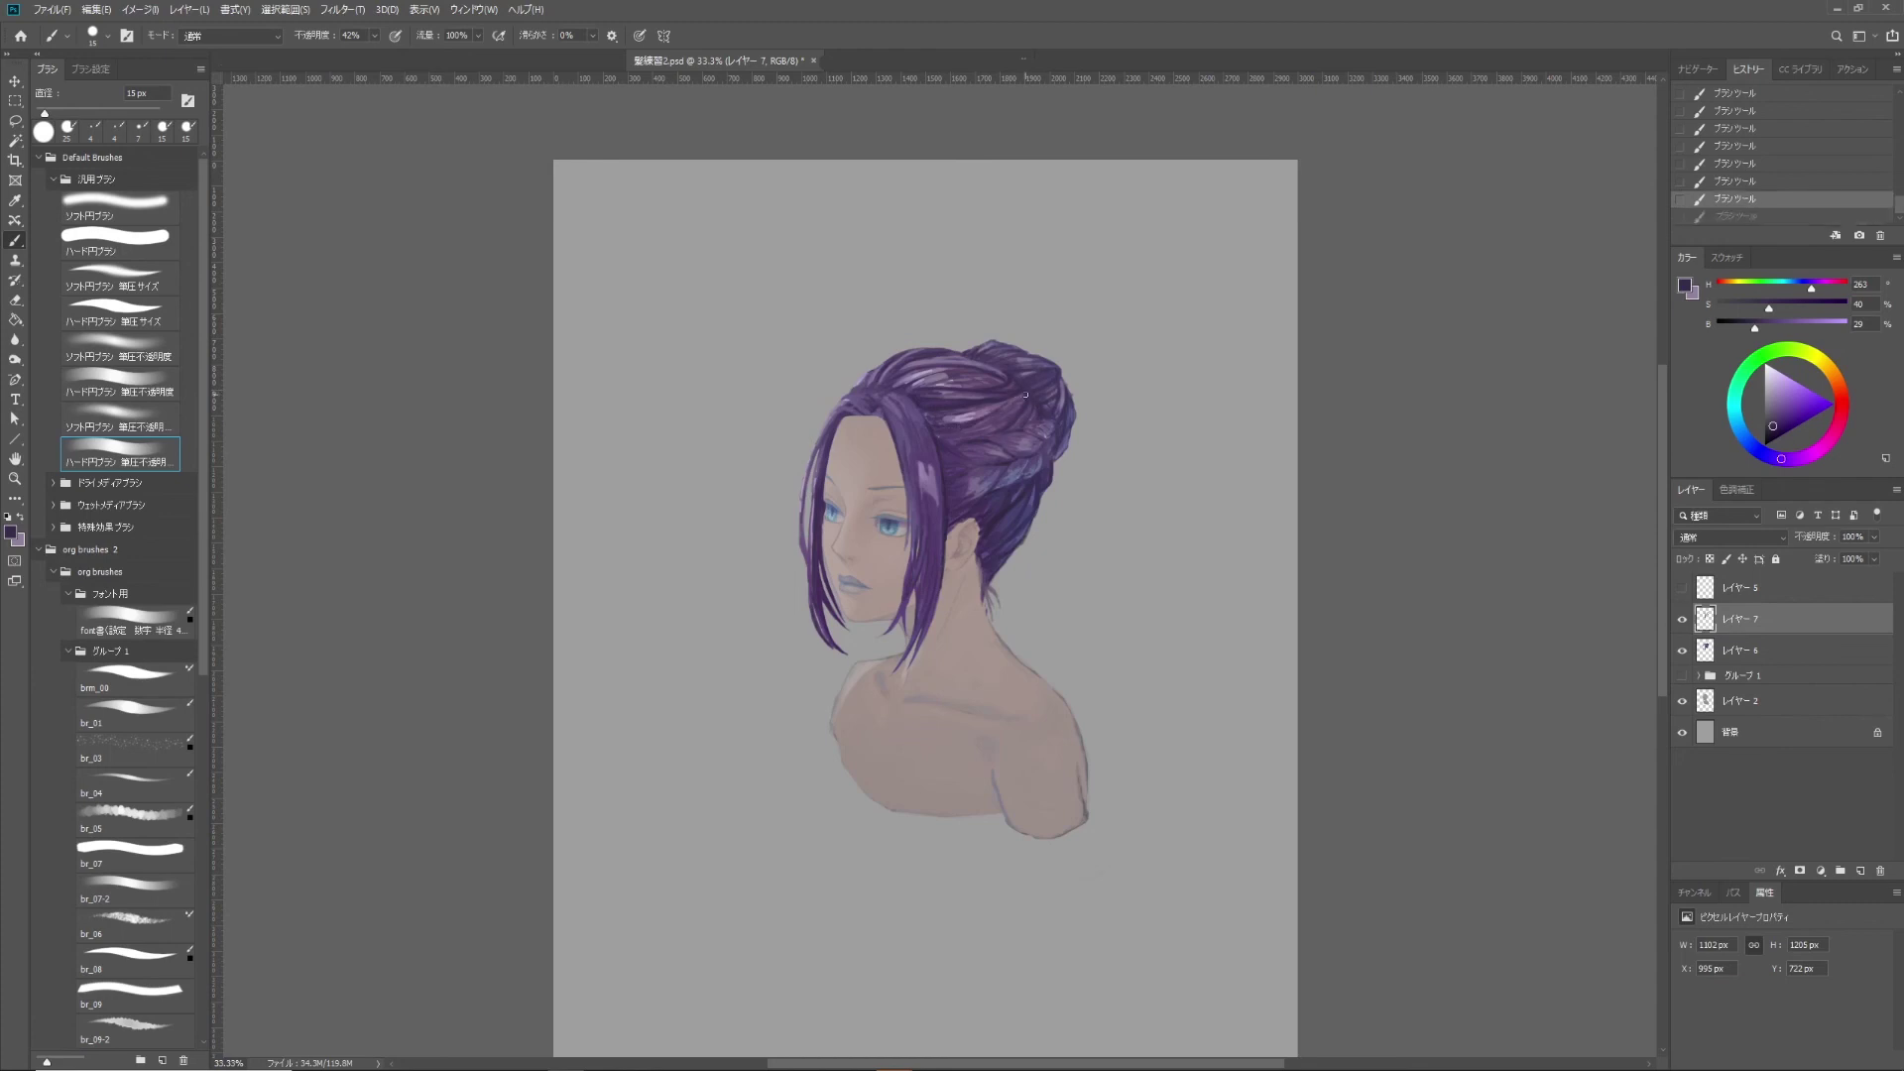
key("ctrl+s")
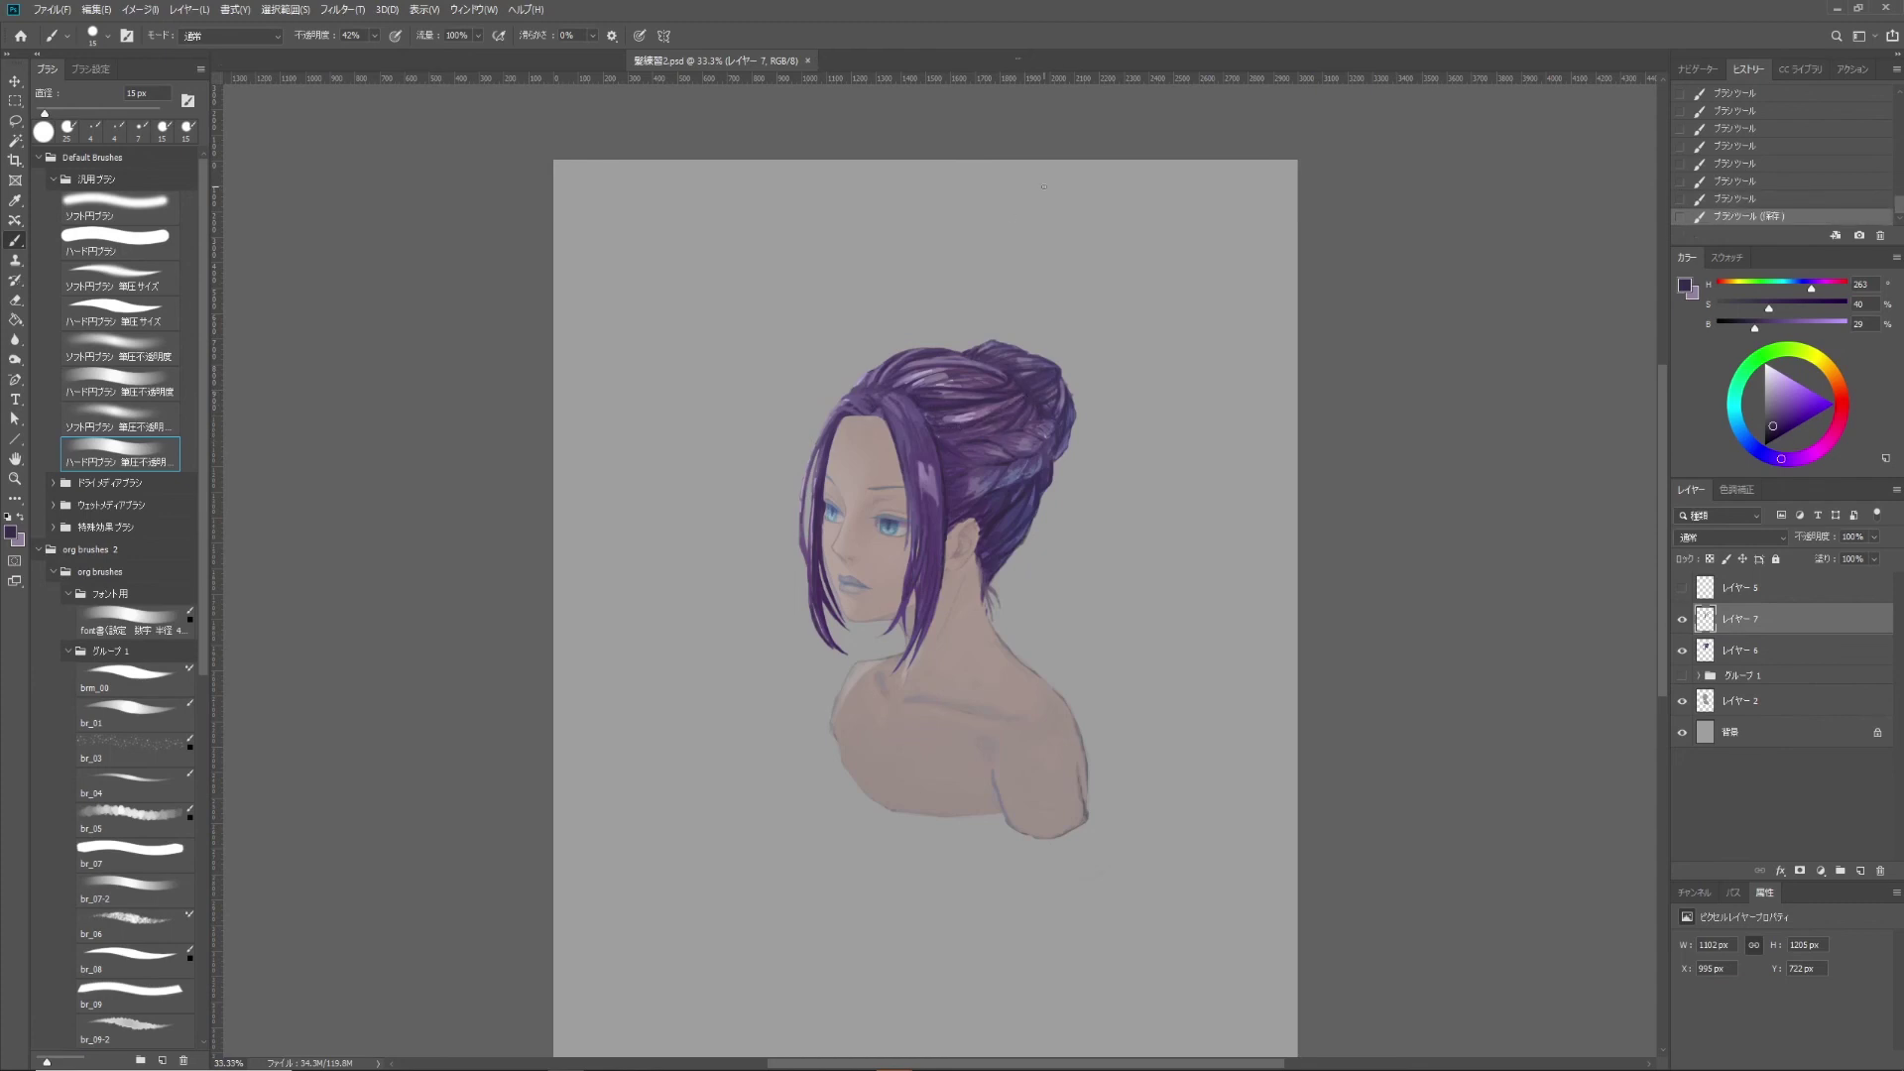